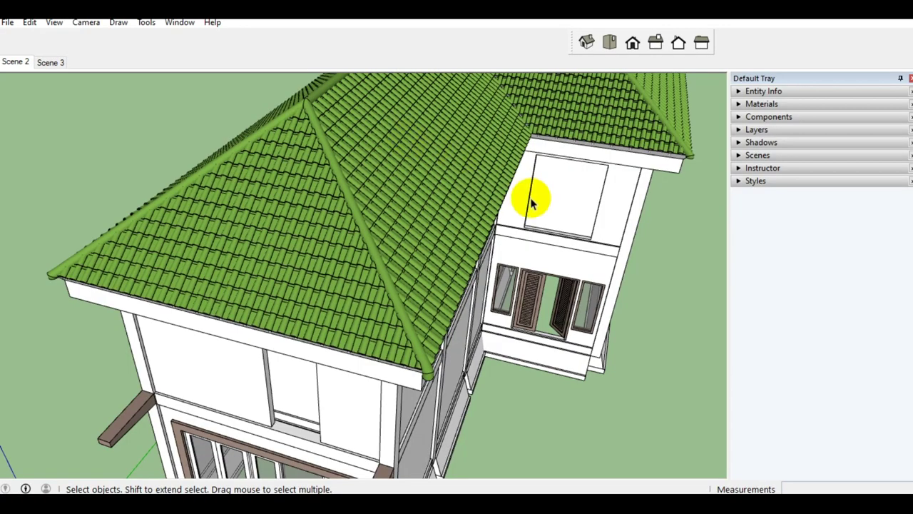
Orbit around the two-storey house to look over its green tiled hip roof
{"action": "middle_click_drag", "start_coordinate": [531, 203], "coordinate": [401, 237]}
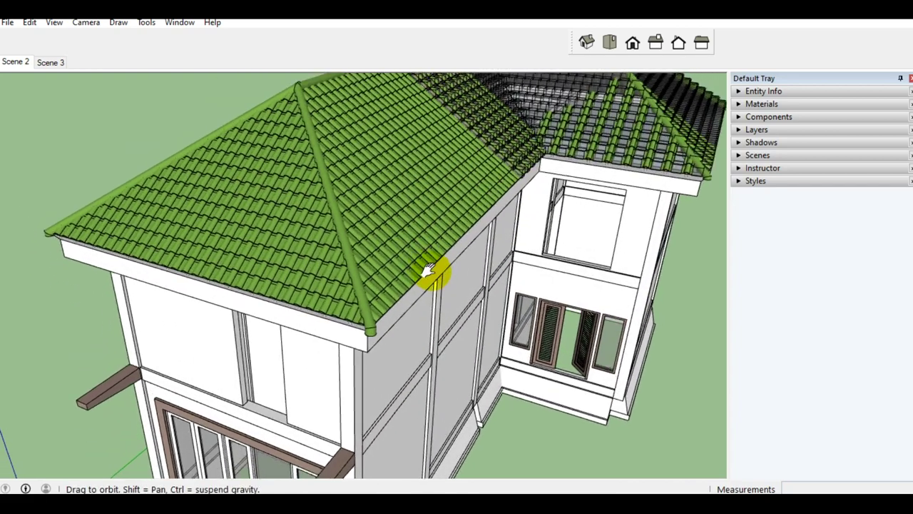
Open the Layers list and hide the DETAIL GENTENG tiles to reveal the roof frame
{"action": "middle_click_drag", "start_coordinate": [401, 237], "coordinate": [460, 281]}
{"action": "scroll", "coordinate": [393, 282], "scroll_direction": "up", "scroll_amount": 5}
{"action": "middle_click_drag", "start_coordinate": [393, 282], "coordinate": [308, 271]}
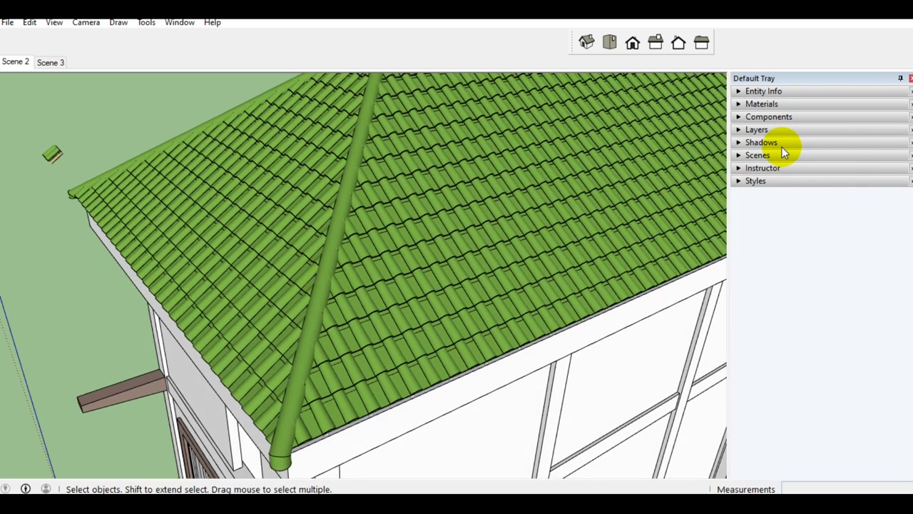
{"action": "left_click", "coordinate": [784, 129]}
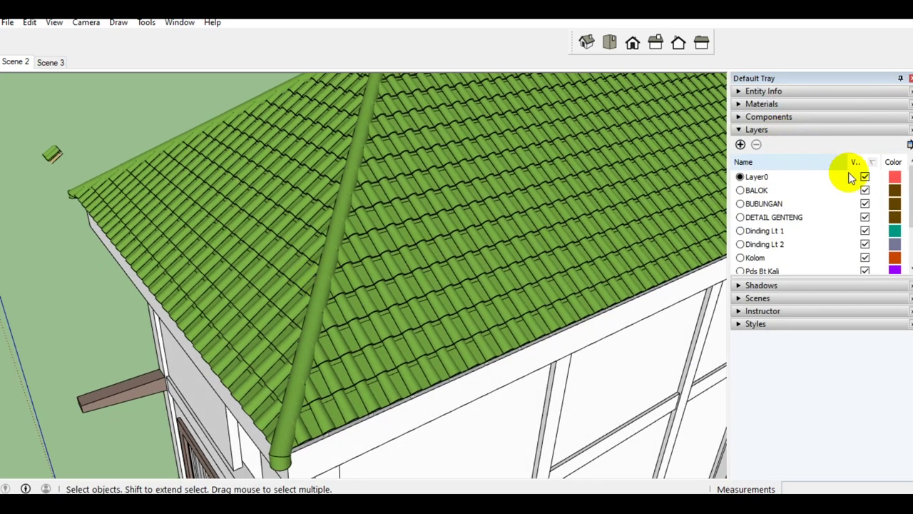
{"action": "mouse_move", "coordinate": [454, 232]}
{"action": "middle_mouse_down"}
{"action": "mouse_move", "coordinate": [521, 252]}
{"action": "mouse_move", "coordinate": [589, 249]}
{"action": "mouse_move", "coordinate": [581, 295]}
{"action": "mouse_move", "coordinate": [568, 315]}
{"action": "mouse_move", "coordinate": [363, 289]}
{"action": "mouse_move", "coordinate": [393, 261]}
{"action": "mouse_move", "coordinate": [566, 252]}
{"action": "mouse_move", "coordinate": [304, 241]}
{"action": "mouse_move", "coordinate": [379, 220]}
{"action": "mouse_move", "coordinate": [473, 255]}
{"action": "mouse_move", "coordinate": [296, 254]}
{"action": "mouse_move", "coordinate": [465, 308]}
{"action": "mouse_move", "coordinate": [421, 306]}
{"action": "mouse_move", "coordinate": [464, 283]}
{"action": "mouse_move", "coordinate": [632, 277]}
{"action": "middle_mouse_up"}
{"action": "scroll", "coordinate": [465, 308], "scroll_direction": "up", "scroll_amount": 2}
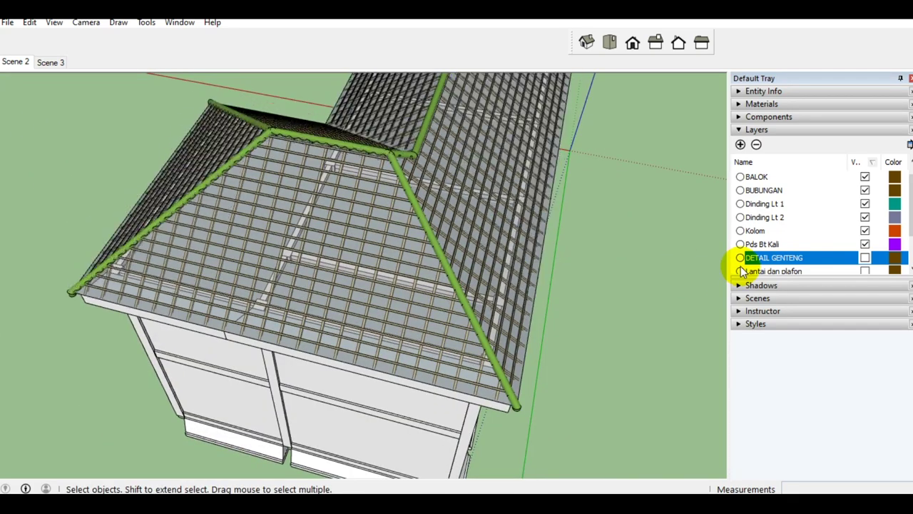
Turn DETAIL GENTENG back on, select the roof tile groups and hide them
{"action": "left_click", "coordinate": [864, 261]}
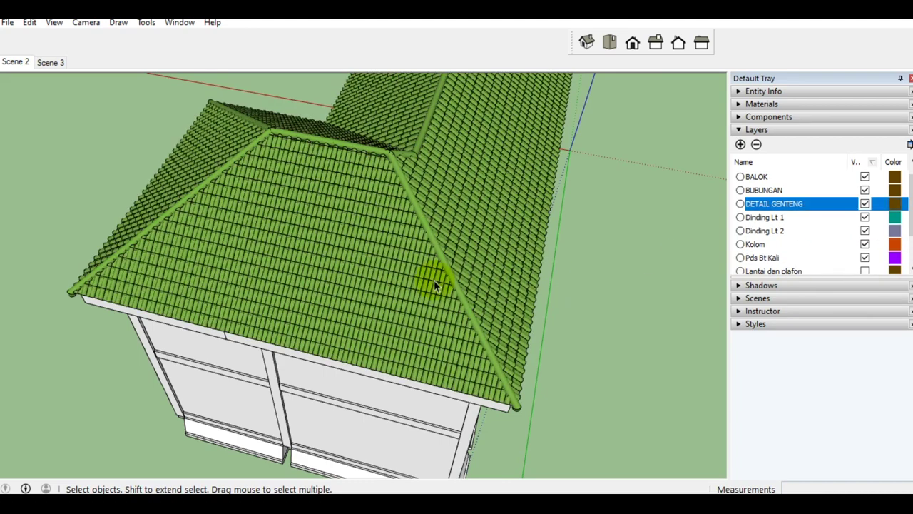
{"action": "middle_click_drag", "start_coordinate": [437, 285], "coordinate": [384, 274]}
{"action": "left_click", "coordinate": [384, 275]}
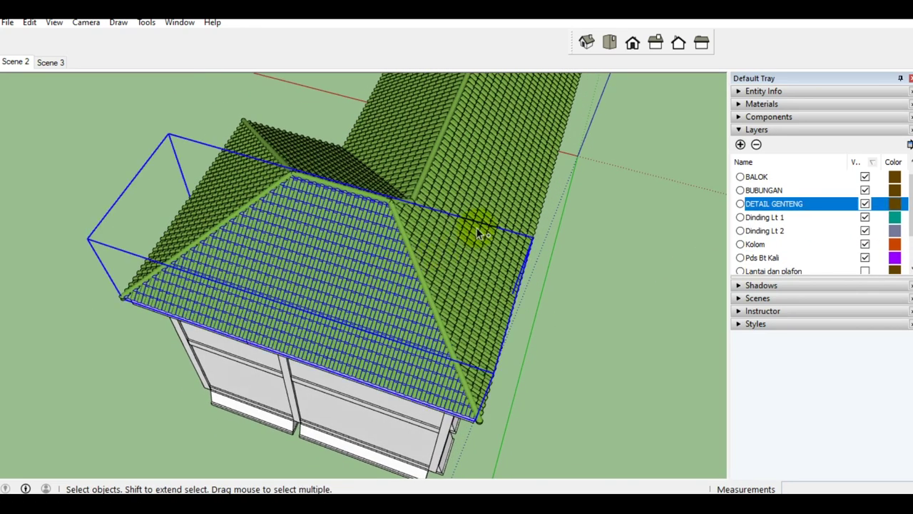
{"action": "middle_click_drag", "start_coordinate": [479, 225], "coordinate": [410, 228]}
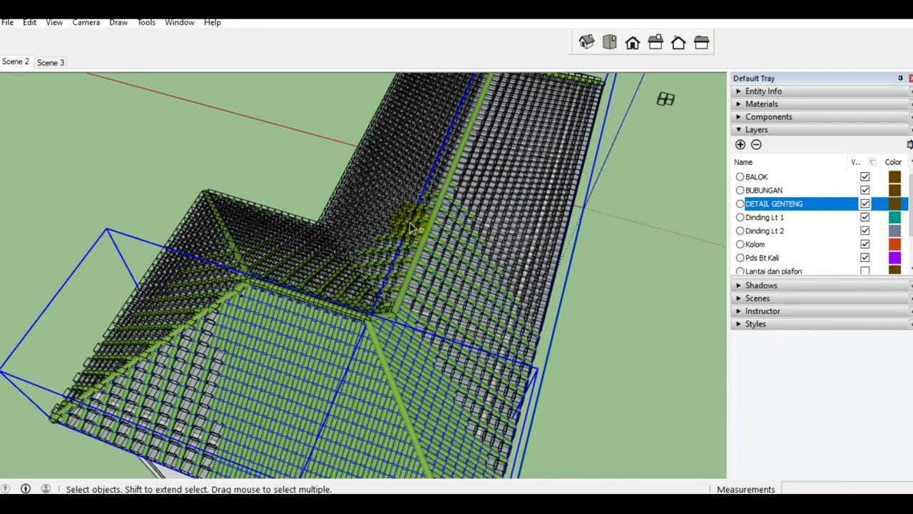
{"action": "left_click", "coordinate": [322, 270]}
{"action": "mouse_move", "coordinate": [201, 278]}
{"action": "middle_mouse_down"}
{"action": "mouse_move", "coordinate": [378, 284]}
{"action": "mouse_move", "coordinate": [447, 244]}
{"action": "mouse_move", "coordinate": [397, 261]}
{"action": "middle_mouse_up"}
{"action": "right_click", "coordinate": [397, 261]}
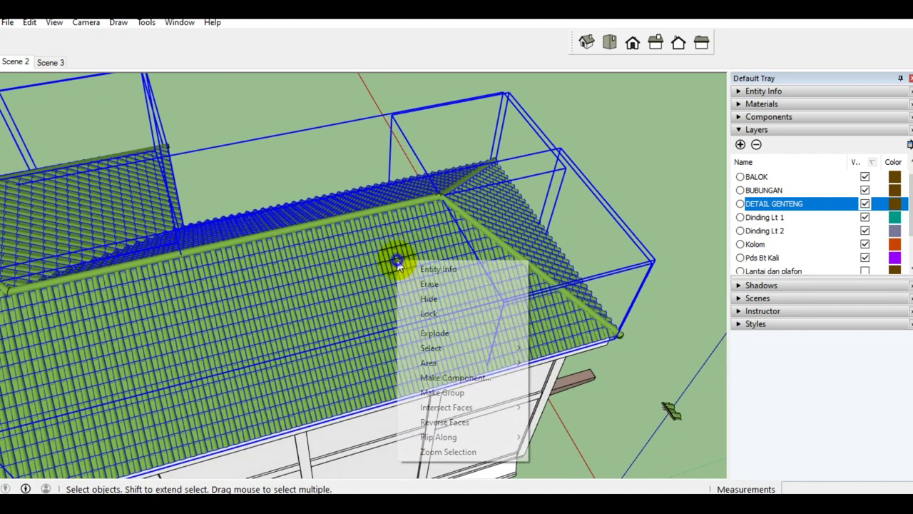
{"action": "left_click", "coordinate": [435, 297]}
Edit the roof group, delete its sloped roof faces, then exit the group
{"action": "mouse_move", "coordinate": [434, 295]}
{"action": "middle_mouse_down"}
{"action": "mouse_move", "coordinate": [506, 271]}
{"action": "mouse_move", "coordinate": [357, 317]}
{"action": "middle_mouse_up"}
{"action": "left_click", "coordinate": [356, 316]}
{"action": "double_click", "coordinate": [360, 314]}
{"action": "left_click", "coordinate": [371, 315]}
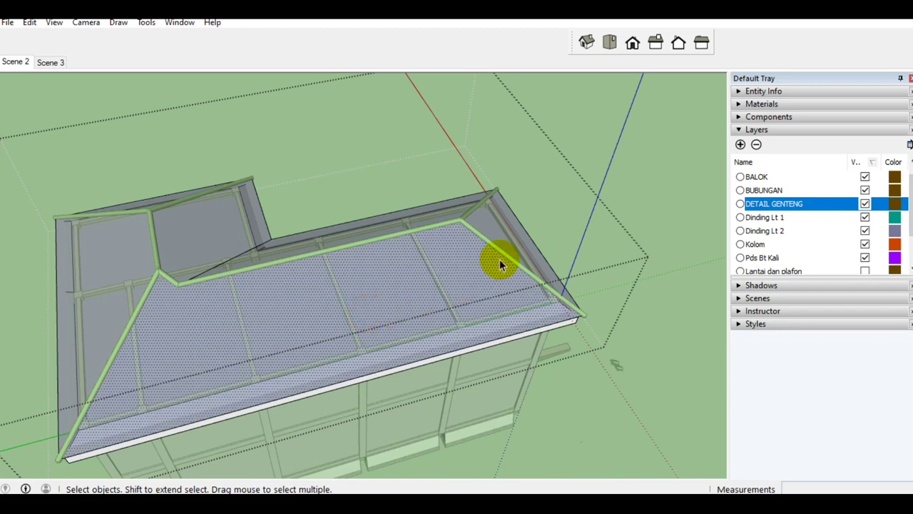
{"action": "key", "text": "Escape"}
{"action": "mouse_move", "coordinate": [507, 234]}
{"action": "middle_mouse_down"}
{"action": "mouse_move", "coordinate": [453, 295]}
{"action": "mouse_move", "coordinate": [402, 263]}
{"action": "middle_mouse_up"}
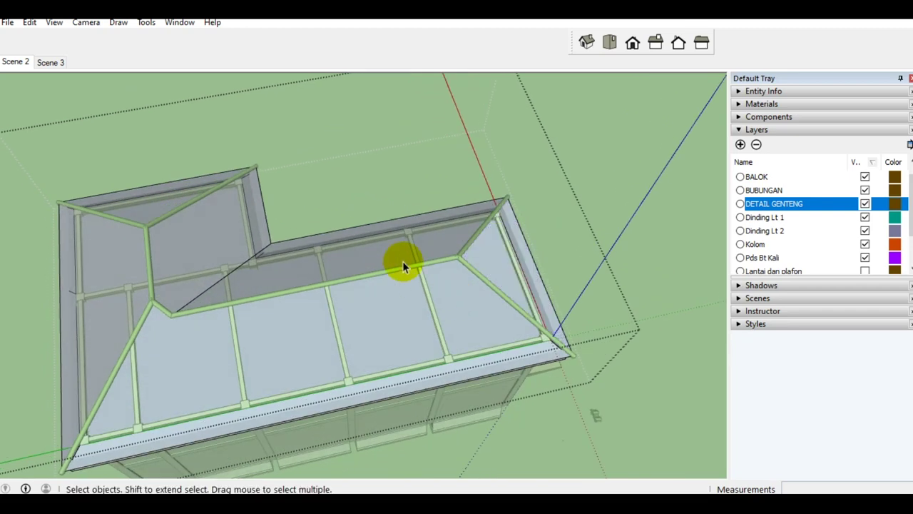
{"action": "key", "text": "Delete"}
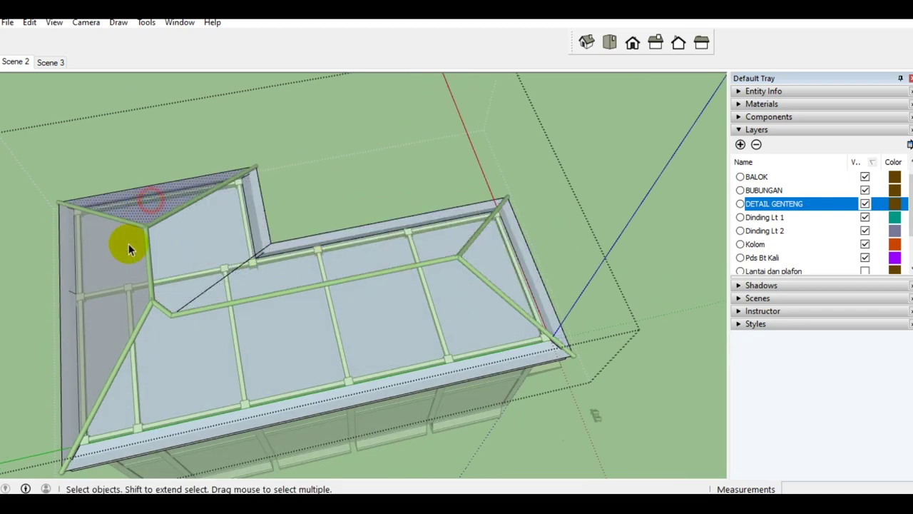
{"action": "key", "text": "Delete"}
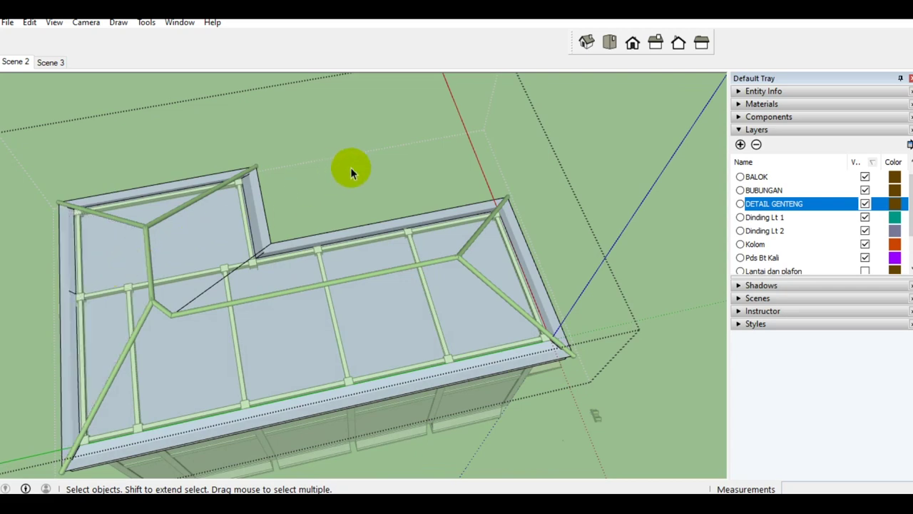
{"action": "left_click", "coordinate": [350, 167]}
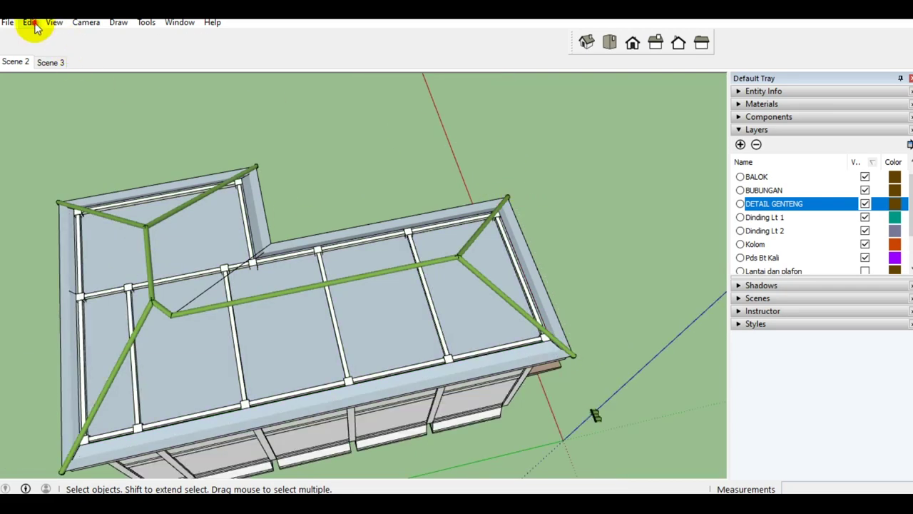
Unhide all geometry with Edit > Unhide > All, then hide the DETAIL GENTENG layer
{"action": "left_click", "coordinate": [30, 22]}
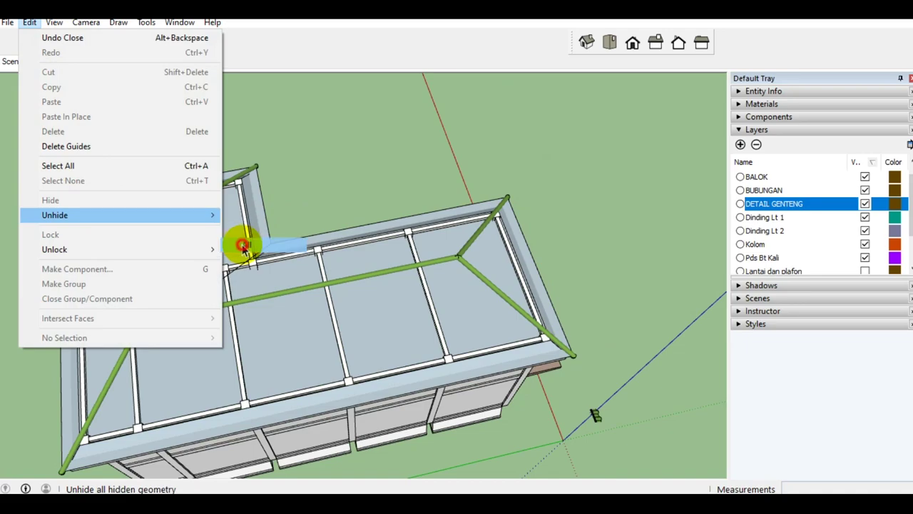
{"action": "left_click", "coordinate": [242, 246]}
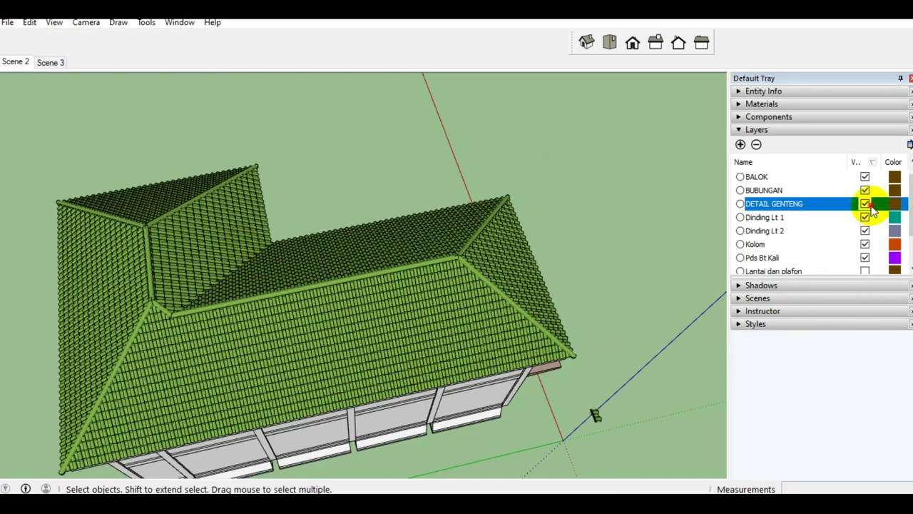
{"action": "left_click", "coordinate": [865, 204]}
{"action": "mouse_move", "coordinate": [387, 305]}
{"action": "middle_mouse_down"}
{"action": "mouse_move", "coordinate": [332, 357]}
{"action": "mouse_move", "coordinate": [479, 237]}
{"action": "mouse_move", "coordinate": [296, 279]}
{"action": "mouse_move", "coordinate": [428, 269]}
{"action": "mouse_move", "coordinate": [405, 294]}
{"action": "mouse_move", "coordinate": [355, 306]}
{"action": "mouse_move", "coordinate": [436, 306]}
{"action": "mouse_move", "coordinate": [316, 348]}
{"action": "mouse_move", "coordinate": [398, 303]}
{"action": "mouse_move", "coordinate": [277, 333]}
{"action": "mouse_move", "coordinate": [435, 336]}
{"action": "mouse_move", "coordinate": [320, 302]}
{"action": "mouse_move", "coordinate": [483, 327]}
{"action": "mouse_move", "coordinate": [404, 218]}
{"action": "mouse_move", "coordinate": [350, 214]}
{"action": "mouse_move", "coordinate": [449, 218]}
{"action": "mouse_move", "coordinate": [376, 253]}
{"action": "mouse_move", "coordinate": [312, 266]}
{"action": "mouse_move", "coordinate": [373, 255]}
{"action": "mouse_move", "coordinate": [306, 265]}
{"action": "mouse_move", "coordinate": [378, 267]}
{"action": "mouse_move", "coordinate": [279, 318]}
{"action": "mouse_move", "coordinate": [376, 306]}
{"action": "mouse_move", "coordinate": [319, 339]}
{"action": "mouse_move", "coordinate": [251, 312]}
{"action": "mouse_move", "coordinate": [399, 299]}
{"action": "middle_mouse_up"}
{"action": "scroll", "coordinate": [784, 236], "scroll_direction": "up", "scroll_amount": 1}
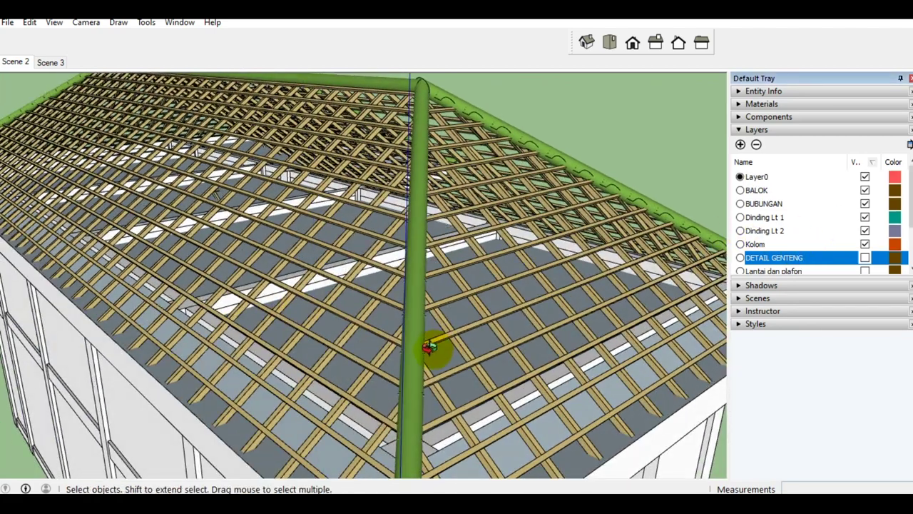
{"action": "middle_click_drag", "start_coordinate": [430, 346], "coordinate": [418, 347]}
{"action": "scroll", "coordinate": [483, 371], "scroll_direction": "up", "scroll_amount": 2}
{"action": "scroll", "coordinate": [492, 371], "scroll_direction": "up", "scroll_amount": 2}
{"action": "scroll", "coordinate": [497, 371], "scroll_direction": "up", "scroll_amount": 2}
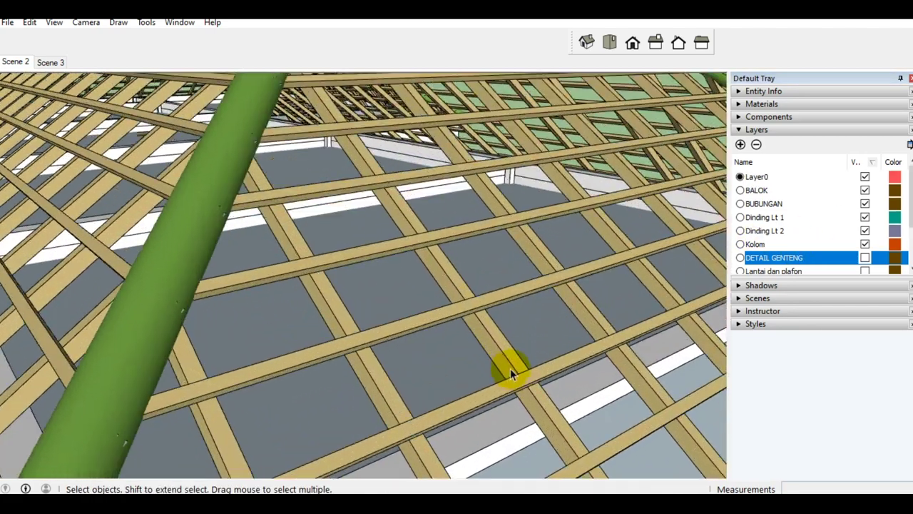
{"action": "scroll", "coordinate": [510, 368], "scroll_direction": "up", "scroll_amount": 2}
{"action": "mouse_move", "coordinate": [513, 365]}
{"action": "middle_mouse_down"}
{"action": "mouse_move", "coordinate": [483, 361]}
{"action": "mouse_move", "coordinate": [727, 281]}
{"action": "middle_mouse_up"}
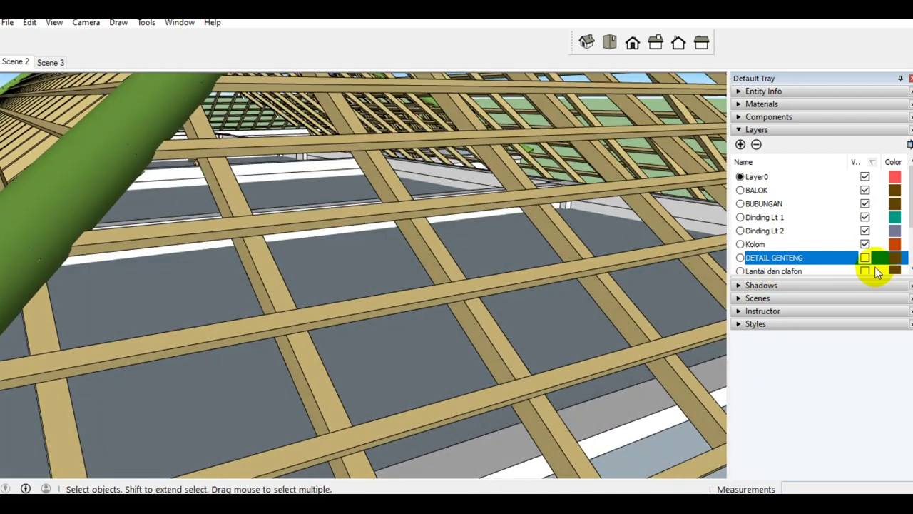
{"action": "left_click", "coordinate": [864, 259]}
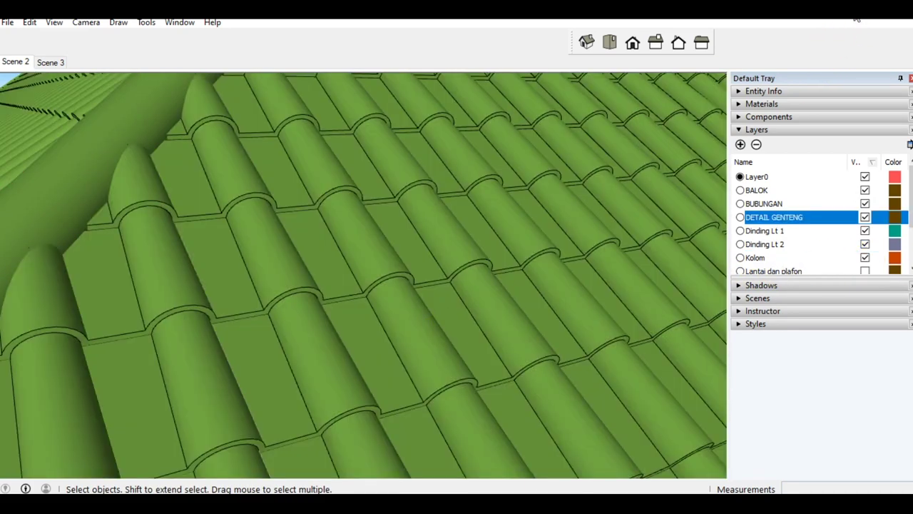
{"action": "left_click", "coordinate": [864, 217]}
{"action": "mouse_move", "coordinate": [452, 306]}
{"action": "middle_mouse_down"}
{"action": "mouse_move", "coordinate": [274, 351]}
{"action": "mouse_move", "coordinate": [407, 302]}
{"action": "mouse_move", "coordinate": [280, 336]}
{"action": "mouse_move", "coordinate": [442, 338]}
{"action": "mouse_move", "coordinate": [316, 297]}
{"action": "mouse_move", "coordinate": [485, 331]}
{"action": "mouse_move", "coordinate": [394, 221]}
{"action": "mouse_move", "coordinate": [357, 218]}
{"action": "mouse_move", "coordinate": [444, 226]}
{"action": "mouse_move", "coordinate": [279, 279]}
{"action": "mouse_move", "coordinate": [346, 267]}
{"action": "mouse_move", "coordinate": [371, 281]}
{"action": "middle_mouse_up"}
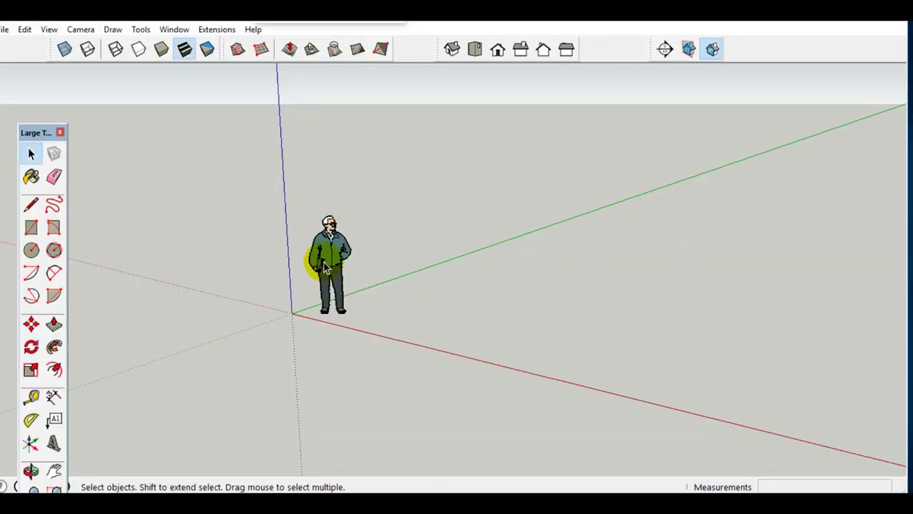
Apply the Simple Style to the model from the Styles panel
{"action": "left_click", "coordinate": [190, 35]}
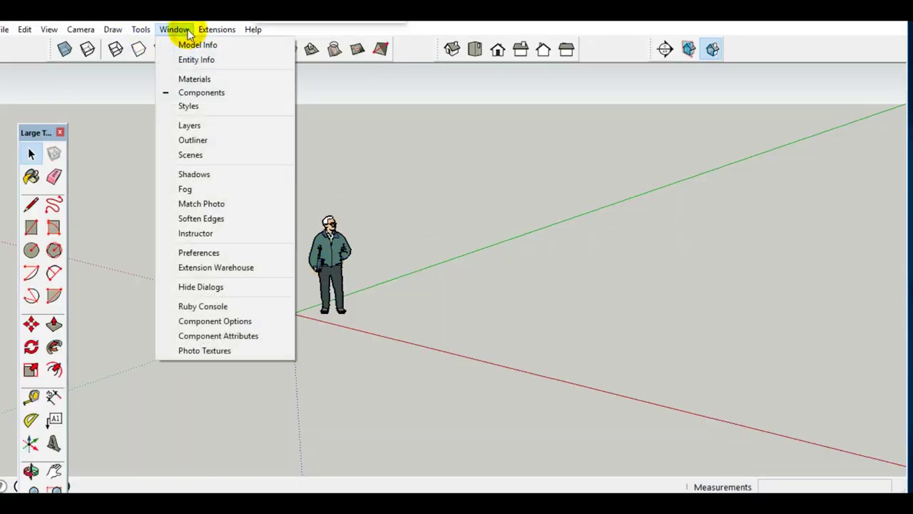
{"action": "left_click", "coordinate": [203, 106]}
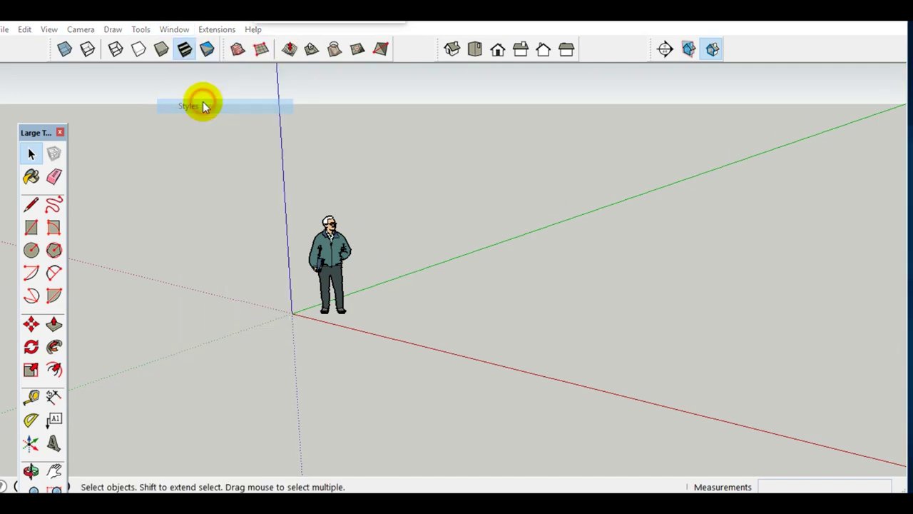
{"action": "left_click", "coordinate": [776, 356]}
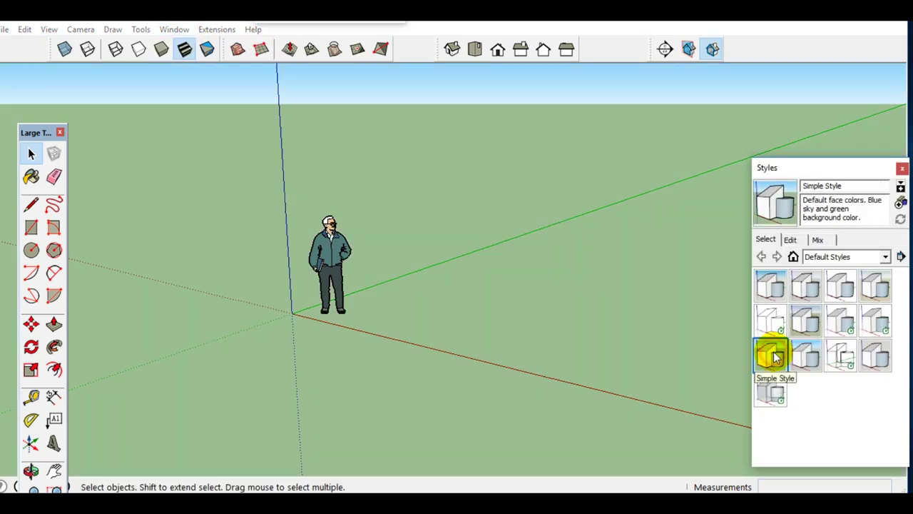
{"action": "left_click", "coordinate": [790, 240]}
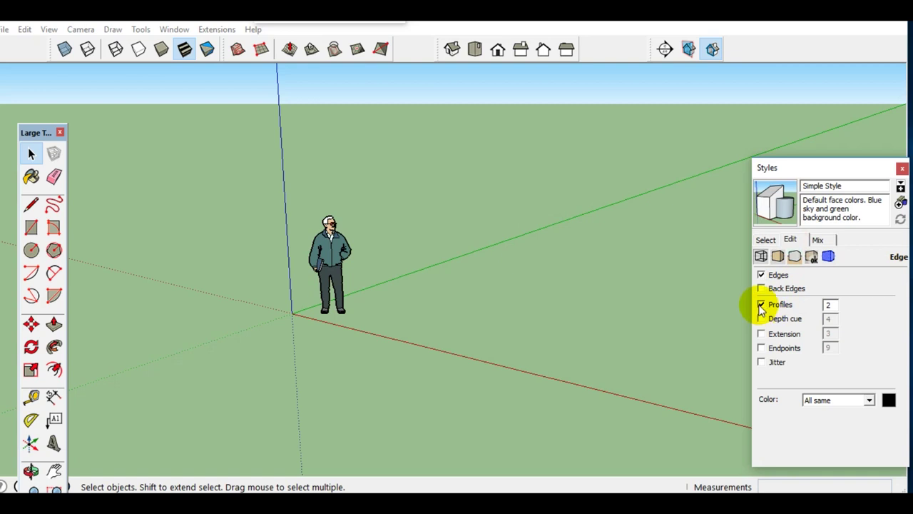
{"action": "left_click", "coordinate": [802, 168]}
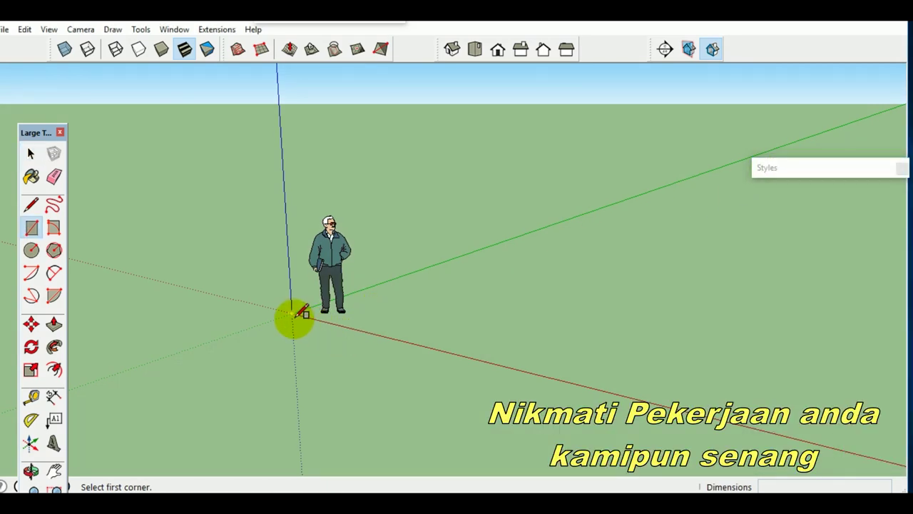
Draw a large rectangle on the ground and make it a group
{"action": "left_click", "coordinate": [897, 197]}
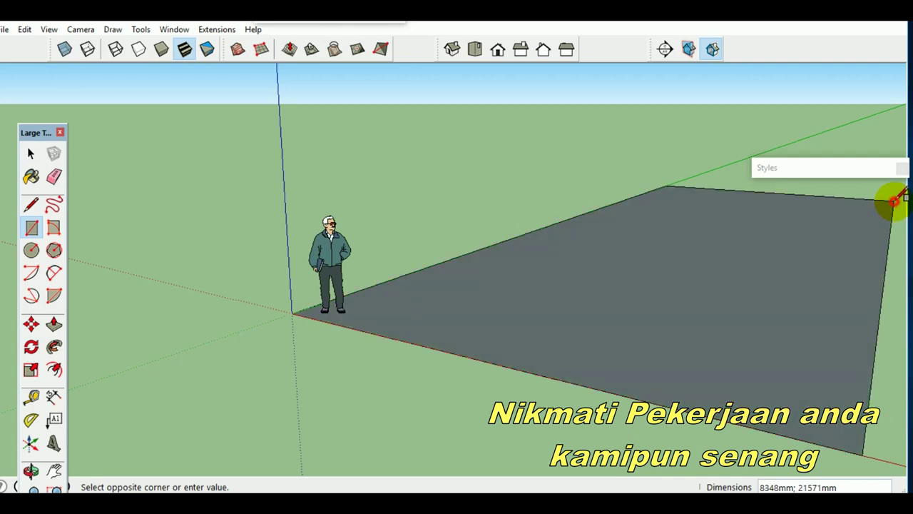
{"action": "right_click", "coordinate": [589, 288]}
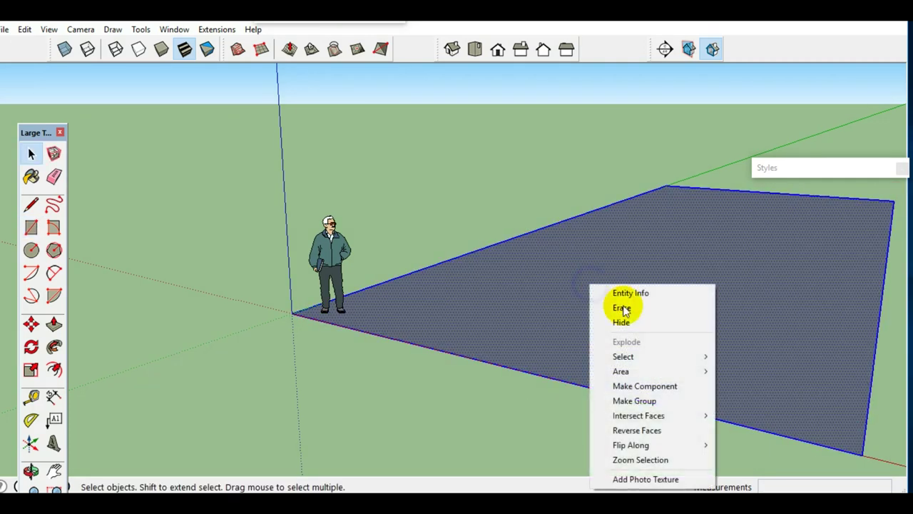
{"action": "left_click", "coordinate": [638, 401]}
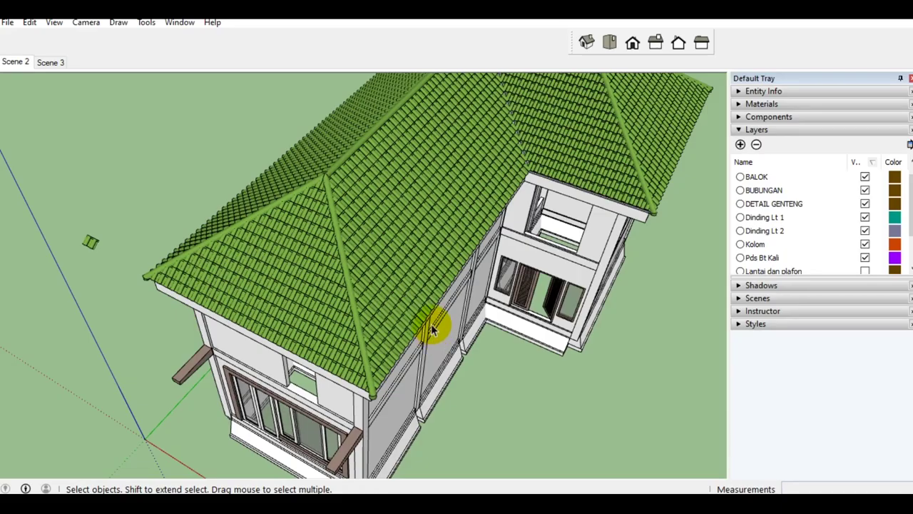
Zoom and pan along the roof, then select the front main slope tile group
{"action": "scroll", "coordinate": [350, 307], "scroll_direction": "up", "scroll_amount": 2}
{"action": "scroll", "coordinate": [350, 307], "scroll_direction": "up", "scroll_amount": 2}
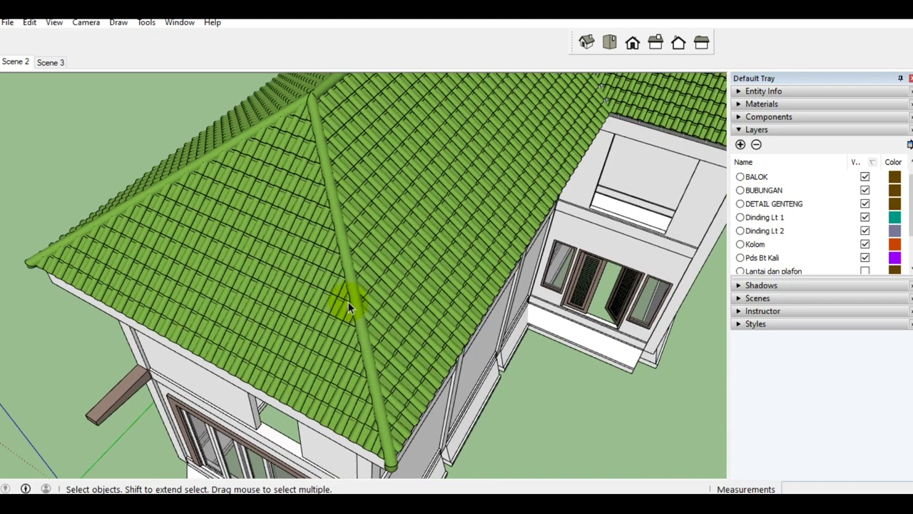
{"action": "mouse_move", "coordinate": [349, 306]}
{"action": "middle_mouse_down"}
{"action": "mouse_move", "coordinate": [359, 281]}
{"action": "mouse_move", "coordinate": [454, 244]}
{"action": "mouse_move", "coordinate": [526, 249]}
{"action": "mouse_move", "coordinate": [404, 309]}
{"action": "mouse_move", "coordinate": [387, 306]}
{"action": "mouse_move", "coordinate": [379, 265]}
{"action": "middle_mouse_up"}
{"action": "scroll", "coordinate": [408, 287], "scroll_direction": "down", "scroll_amount": 5}
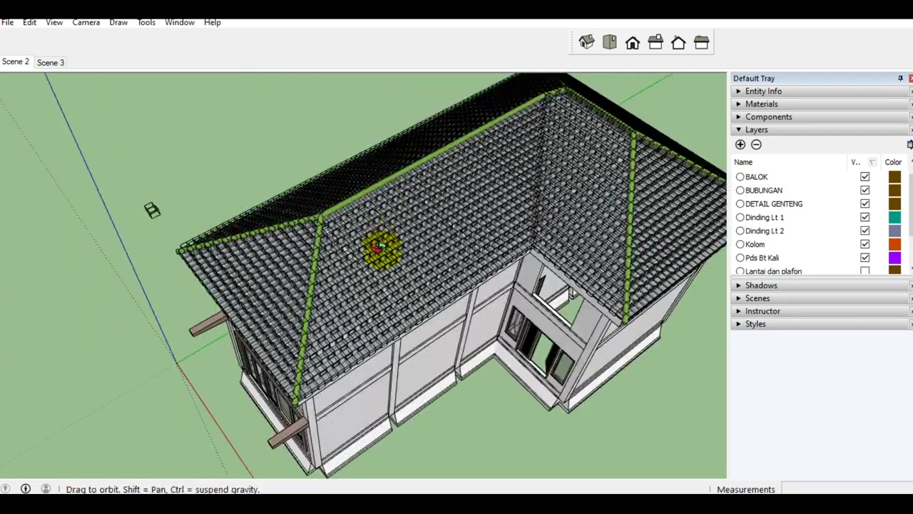
{"action": "scroll", "coordinate": [371, 306], "scroll_direction": "up", "scroll_amount": 3}
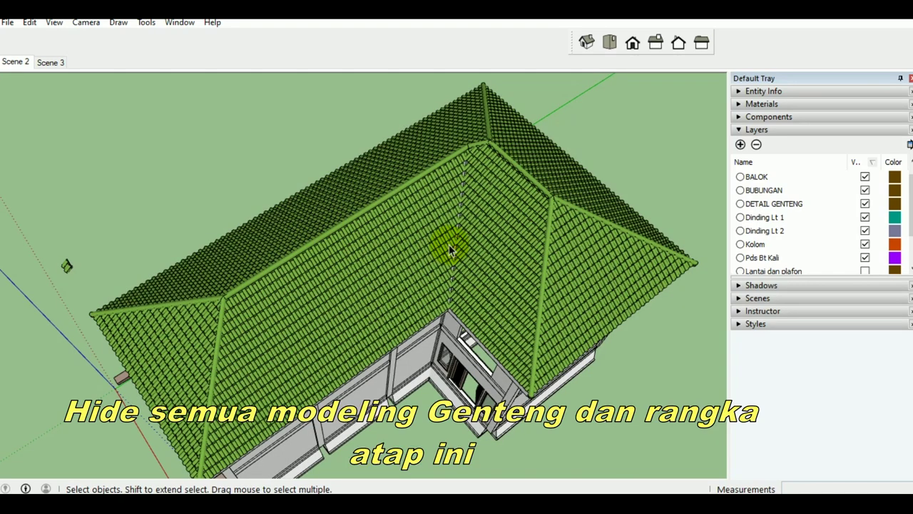
{"action": "left_click", "coordinate": [345, 333], "text": "ctrl"}
Add the right, back-right, back and back-left tile groups to the selection and hide them
{"action": "left_click", "coordinate": [532, 310], "text": "ctrl"}
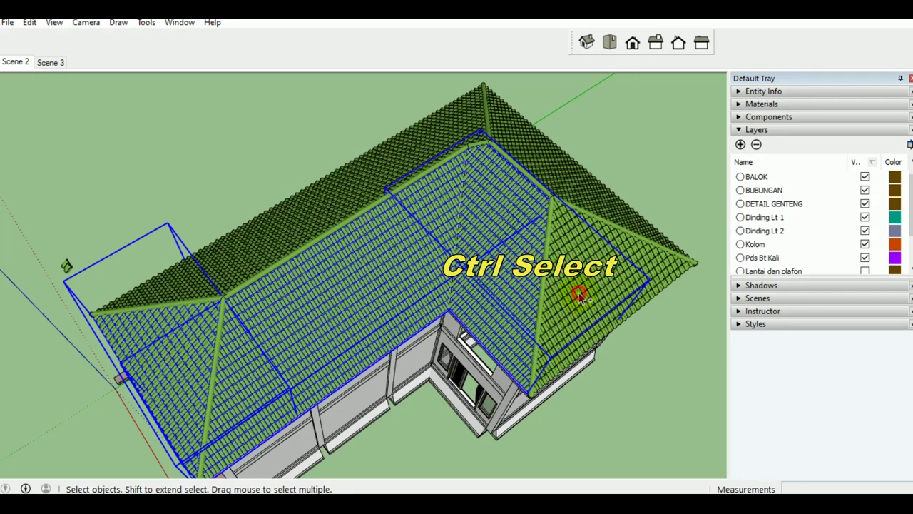
{"action": "left_click", "coordinate": [592, 203], "text": "ctrl"}
{"action": "left_click", "coordinate": [547, 180], "text": "ctrl"}
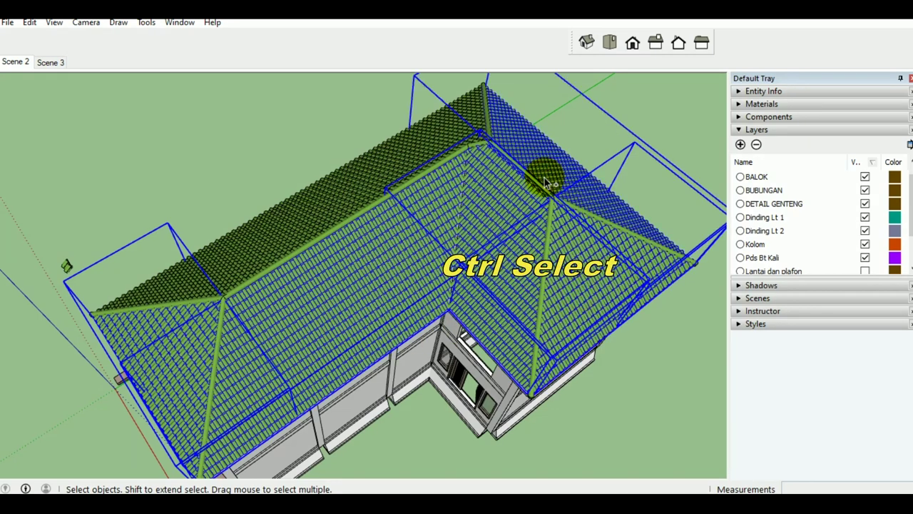
{"action": "left_click", "coordinate": [377, 194], "text": "ctrl"}
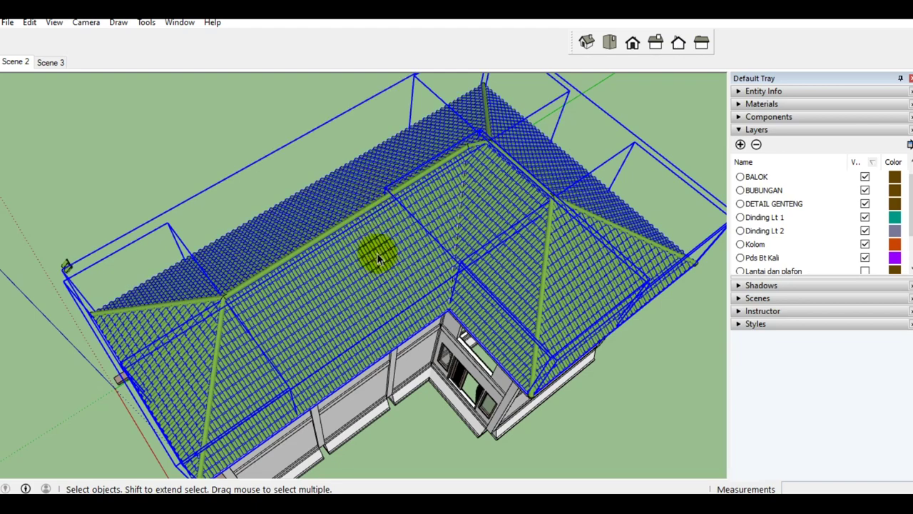
{"action": "right_click", "coordinate": [379, 248]}
{"action": "left_click", "coordinate": [403, 281]}
{"action": "mouse_move", "coordinate": [407, 281]}
{"action": "middle_mouse_down"}
{"action": "mouse_move", "coordinate": [336, 238]}
{"action": "mouse_move", "coordinate": [509, 198]}
{"action": "mouse_move", "coordinate": [265, 230]}
{"action": "mouse_move", "coordinate": [326, 206]}
{"action": "mouse_move", "coordinate": [446, 193]}
{"action": "mouse_move", "coordinate": [350, 169]}
{"action": "mouse_move", "coordinate": [299, 200]}
{"action": "mouse_move", "coordinate": [245, 190]}
{"action": "mouse_move", "coordinate": [263, 187]}
{"action": "mouse_move", "coordinate": [276, 205]}
{"action": "mouse_move", "coordinate": [364, 232]}
{"action": "mouse_move", "coordinate": [285, 312]}
{"action": "mouse_move", "coordinate": [375, 292]}
{"action": "mouse_move", "coordinate": [389, 306]}
{"action": "mouse_move", "coordinate": [361, 224]}
{"action": "mouse_move", "coordinate": [387, 214]}
{"action": "mouse_move", "coordinate": [459, 247]}
{"action": "middle_mouse_up"}
Open the roof group for editing and select its left sloped roof face
{"action": "left_click", "coordinate": [267, 165]}
{"action": "double_click", "coordinate": [276, 186]}
{"action": "scroll", "coordinate": [340, 291], "scroll_direction": "up", "scroll_amount": 3}
{"action": "scroll", "coordinate": [380, 306], "scroll_direction": "up", "scroll_amount": 2}
{"action": "left_click", "coordinate": [386, 222]}
Delete the left hip face, the upper triangular face and the hatched roof faces
{"action": "scroll", "coordinate": [442, 244], "scroll_direction": "up", "scroll_amount": 3}
{"action": "scroll", "coordinate": [420, 276], "scroll_direction": "up", "scroll_amount": 1}
{"action": "mouse_move", "coordinate": [420, 275]}
{"action": "middle_mouse_down"}
{"action": "mouse_move", "coordinate": [483, 252]}
{"action": "mouse_move", "coordinate": [357, 224]}
{"action": "middle_mouse_up"}
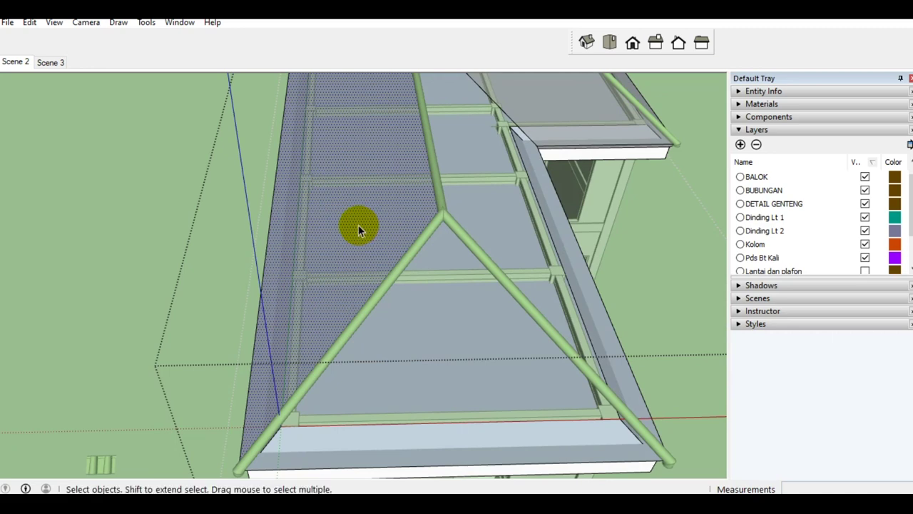
{"action": "scroll", "coordinate": [359, 229], "scroll_direction": "up", "scroll_amount": 2}
{"action": "mouse_move", "coordinate": [358, 229]}
{"action": "middle_mouse_down"}
{"action": "mouse_move", "coordinate": [373, 221]}
{"action": "mouse_move", "coordinate": [351, 210]}
{"action": "middle_mouse_up"}
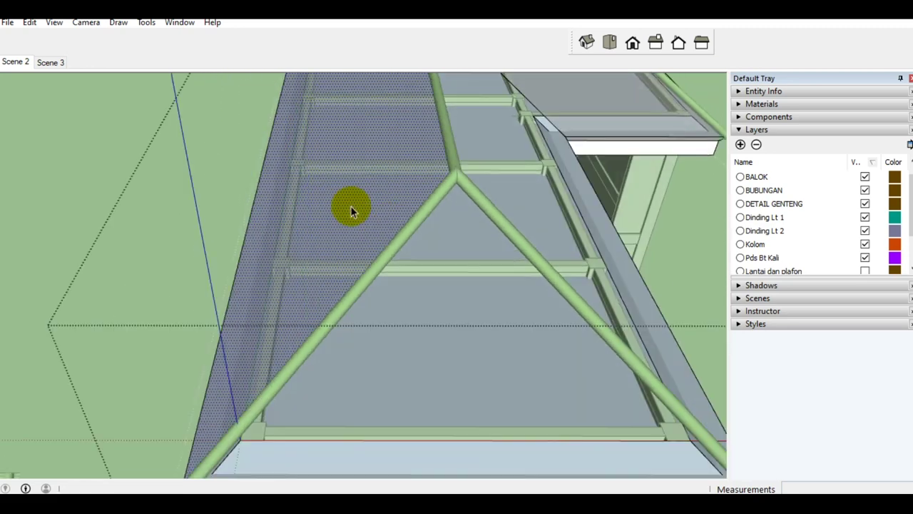
{"action": "mouse_move", "coordinate": [351, 210]}
{"action": "middle_mouse_down"}
{"action": "mouse_move", "coordinate": [373, 251]}
{"action": "mouse_move", "coordinate": [367, 265]}
{"action": "mouse_move", "coordinate": [475, 278]}
{"action": "mouse_move", "coordinate": [464, 303]}
{"action": "mouse_move", "coordinate": [369, 245]}
{"action": "mouse_move", "coordinate": [415, 235]}
{"action": "mouse_move", "coordinate": [377, 228]}
{"action": "mouse_move", "coordinate": [510, 320]}
{"action": "middle_mouse_up"}
{"action": "left_click", "coordinate": [343, 205]}
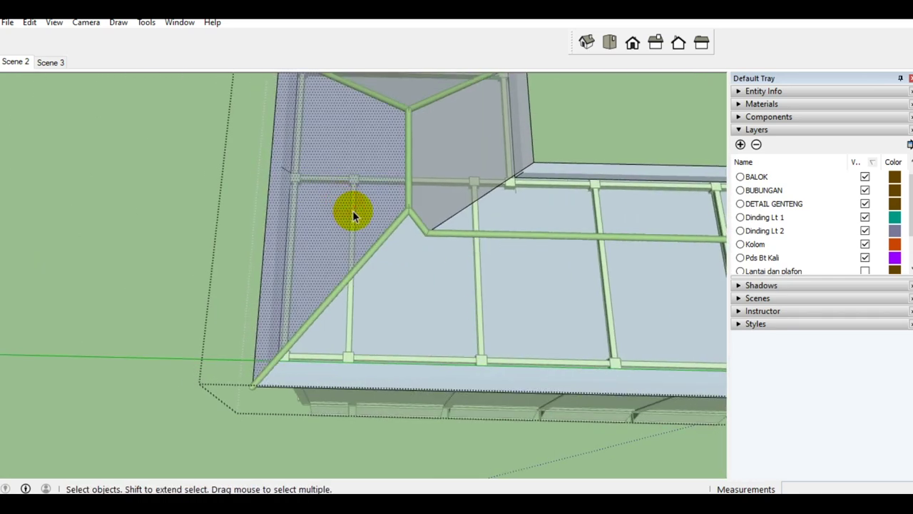
{"action": "key", "text": "Delete"}
{"action": "left_click", "coordinate": [452, 163]}
{"action": "key", "text": "Delete"}
{"action": "mouse_move", "coordinate": [456, 188]}
{"action": "middle_mouse_down"}
{"action": "mouse_move", "coordinate": [386, 187]}
{"action": "mouse_move", "coordinate": [581, 214]}
{"action": "mouse_move", "coordinate": [228, 122]}
{"action": "mouse_move", "coordinate": [297, 160]}
{"action": "middle_mouse_up"}
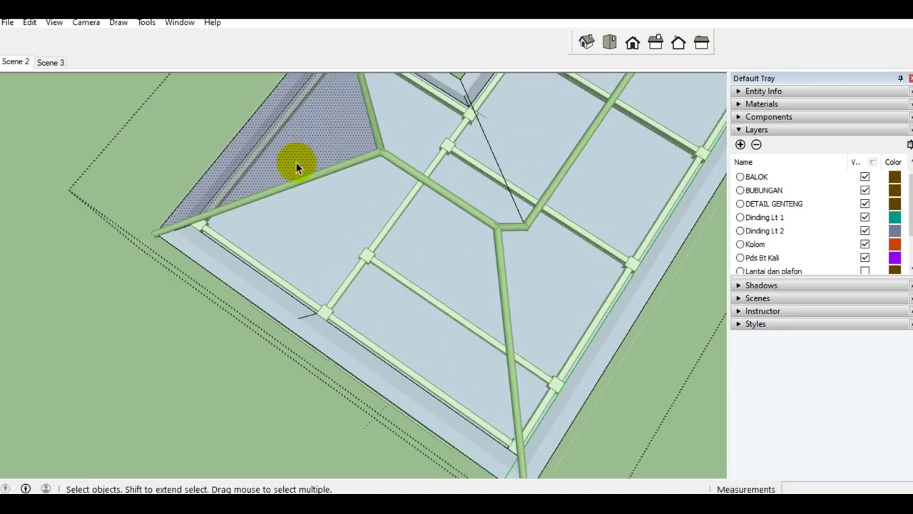
{"action": "key", "text": "Delete"}
Orbit out to an overview and unhide the hidden roof tiles via Edit > Unhide
{"action": "mouse_move", "coordinate": [278, 199]}
{"action": "middle_mouse_down"}
{"action": "mouse_move", "coordinate": [540, 163]}
{"action": "mouse_move", "coordinate": [306, 208]}
{"action": "mouse_move", "coordinate": [329, 190]}
{"action": "mouse_move", "coordinate": [255, 240]}
{"action": "mouse_move", "coordinate": [448, 209]}
{"action": "mouse_move", "coordinate": [391, 220]}
{"action": "mouse_move", "coordinate": [387, 209]}
{"action": "mouse_move", "coordinate": [434, 224]}
{"action": "mouse_move", "coordinate": [290, 199]}
{"action": "middle_mouse_up"}
{"action": "scroll", "coordinate": [356, 213], "scroll_direction": "up", "scroll_amount": 3}
{"action": "scroll", "coordinate": [356, 213], "scroll_direction": "down", "scroll_amount": 3}
{"action": "mouse_move", "coordinate": [356, 212]}
{"action": "middle_mouse_down"}
{"action": "mouse_move", "coordinate": [321, 196]}
{"action": "mouse_move", "coordinate": [335, 196]}
{"action": "middle_mouse_up"}
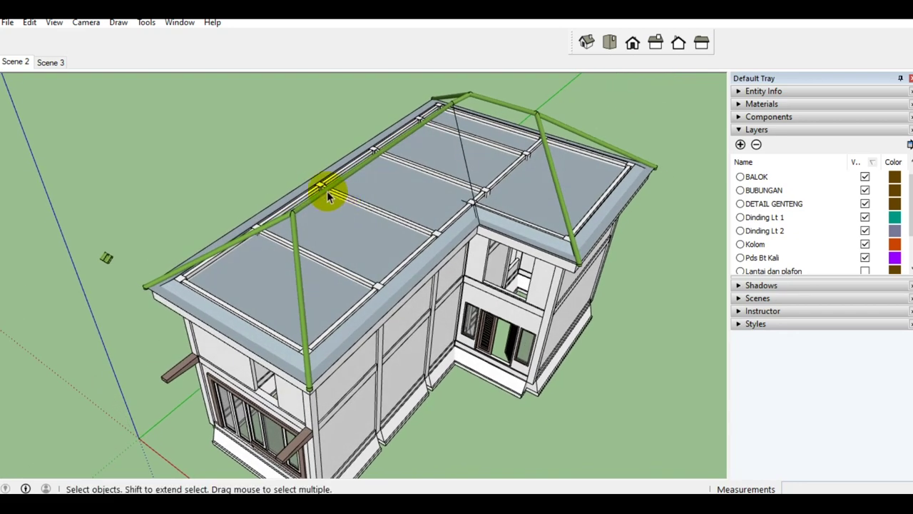
{"action": "left_click", "coordinate": [29, 24]}
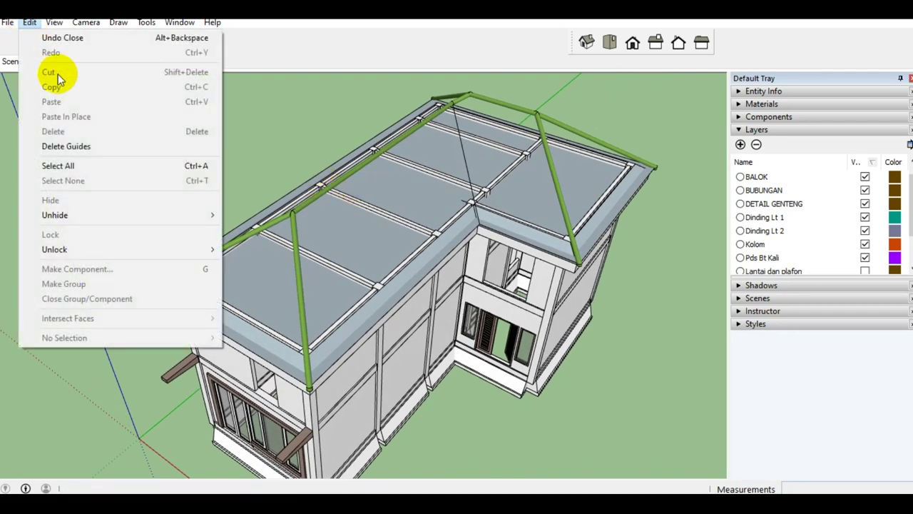
{"action": "mouse_move", "coordinate": [55, 215]}
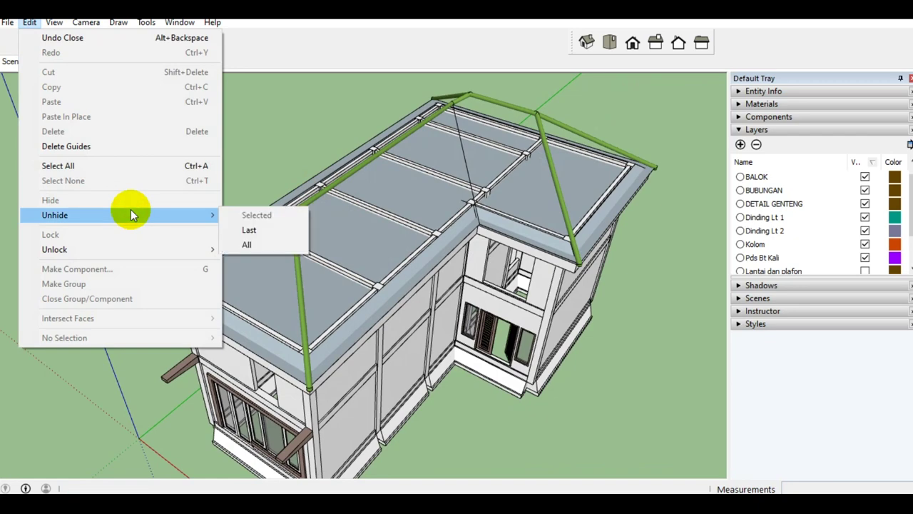
{"action": "left_click", "coordinate": [259, 237]}
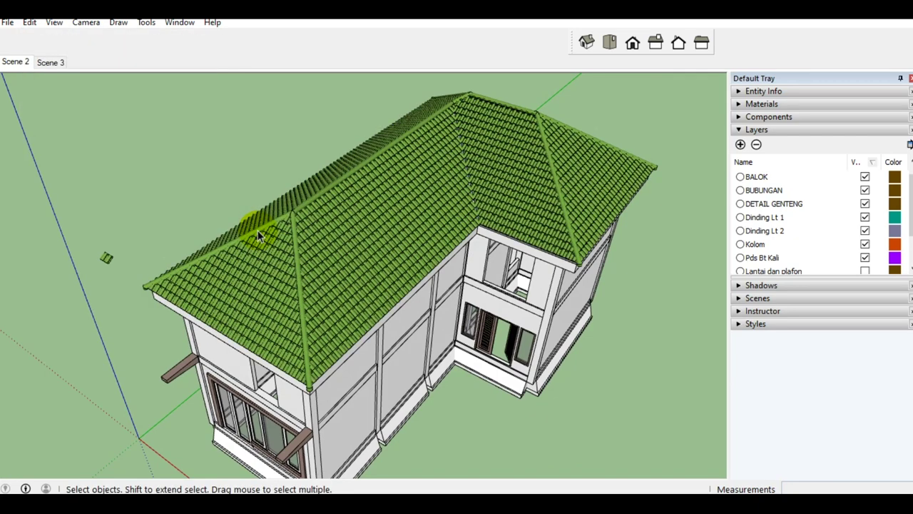
Hide the end hip slope tile group and orbit to a top-down view of the house
{"action": "scroll", "coordinate": [318, 270], "scroll_direction": "up", "scroll_amount": 3}
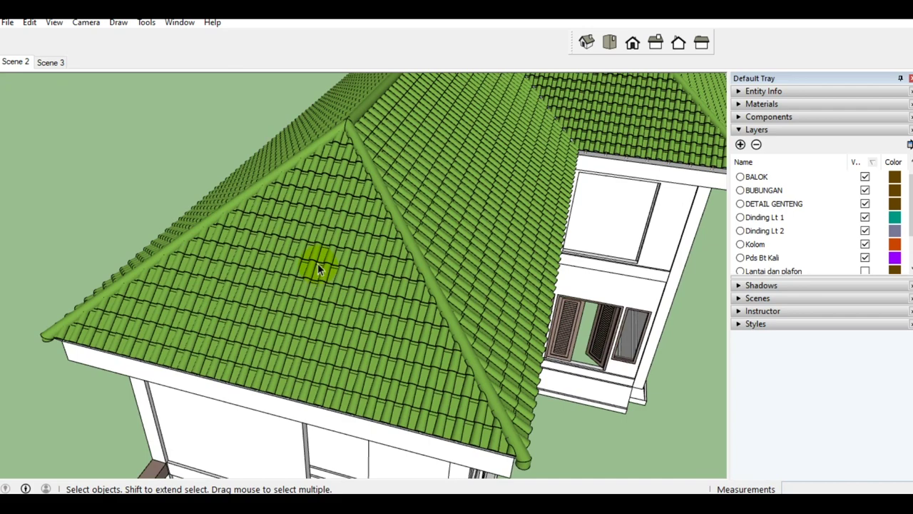
{"action": "middle_click_drag", "start_coordinate": [318, 264], "coordinate": [427, 261]}
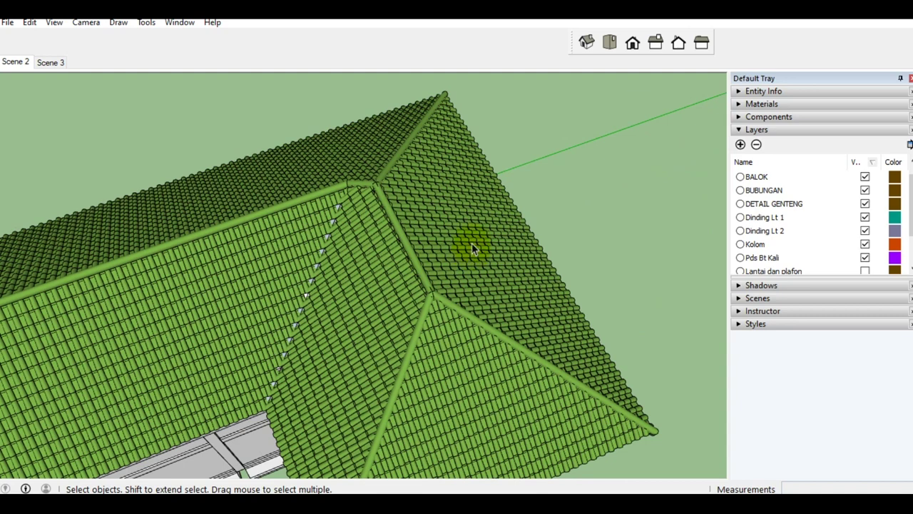
{"action": "left_click", "coordinate": [471, 241]}
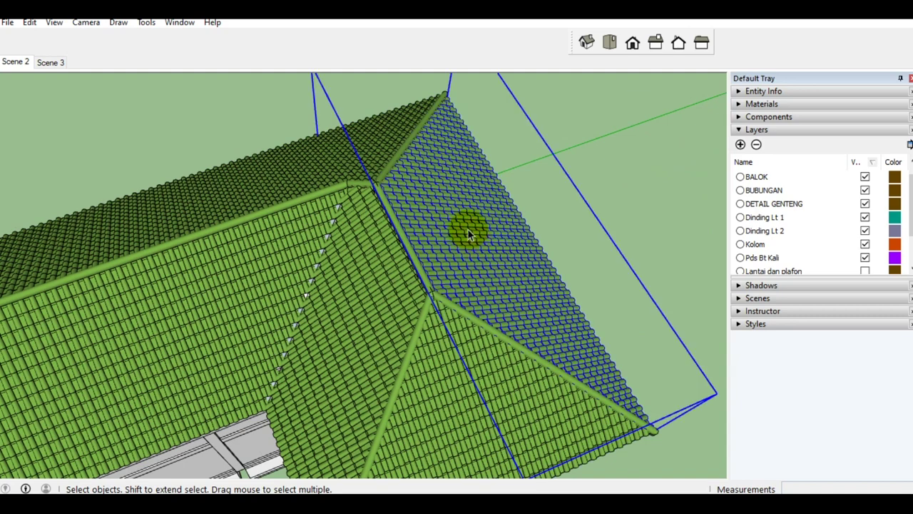
{"action": "right_click", "coordinate": [471, 238]}
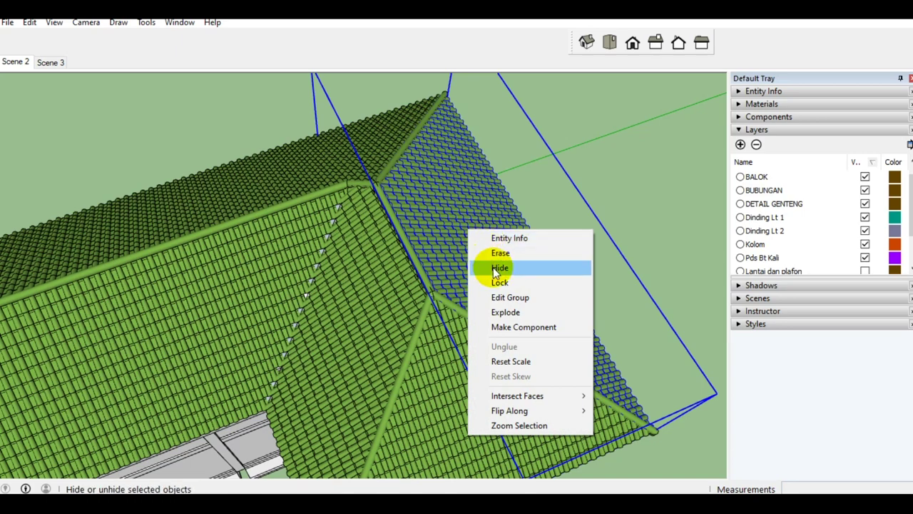
{"action": "left_click", "coordinate": [497, 268]}
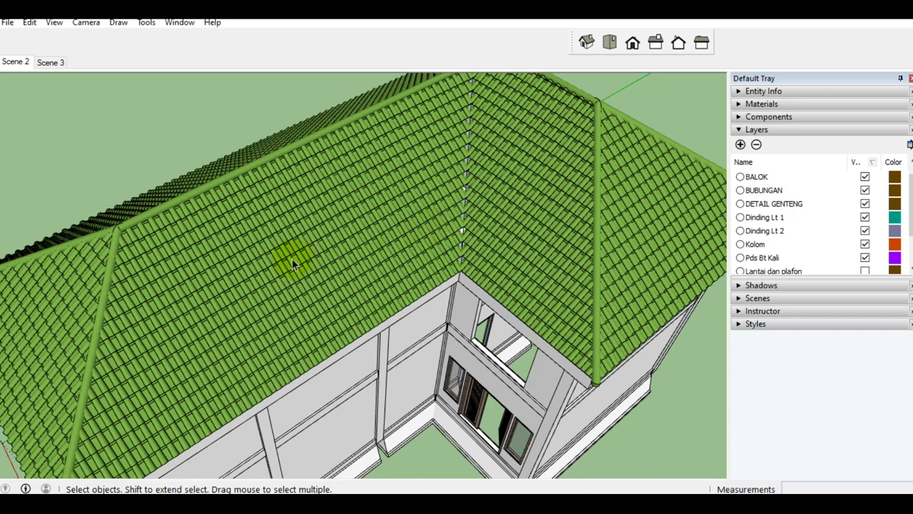
{"action": "scroll", "coordinate": [490, 178], "scroll_direction": "down", "scroll_amount": 3}
{"action": "mouse_move", "coordinate": [468, 210]}
{"action": "middle_mouse_down"}
{"action": "mouse_move", "coordinate": [441, 237]}
{"action": "mouse_move", "coordinate": [366, 255]}
{"action": "mouse_move", "coordinate": [410, 214]}
{"action": "middle_mouse_up"}
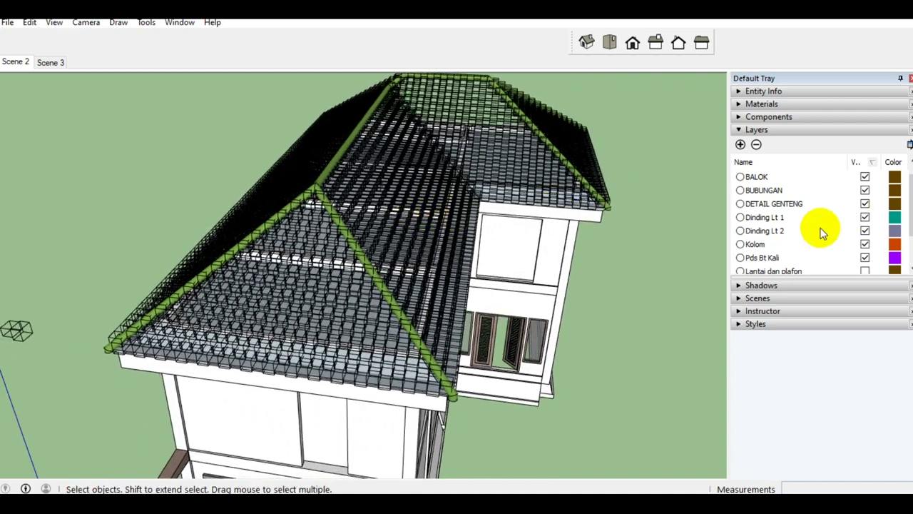
{"action": "scroll", "coordinate": [884, 235], "scroll_direction": "down", "scroll_amount": 1}
{"action": "scroll", "coordinate": [870, 214], "scroll_direction": "up", "scroll_amount": 1}
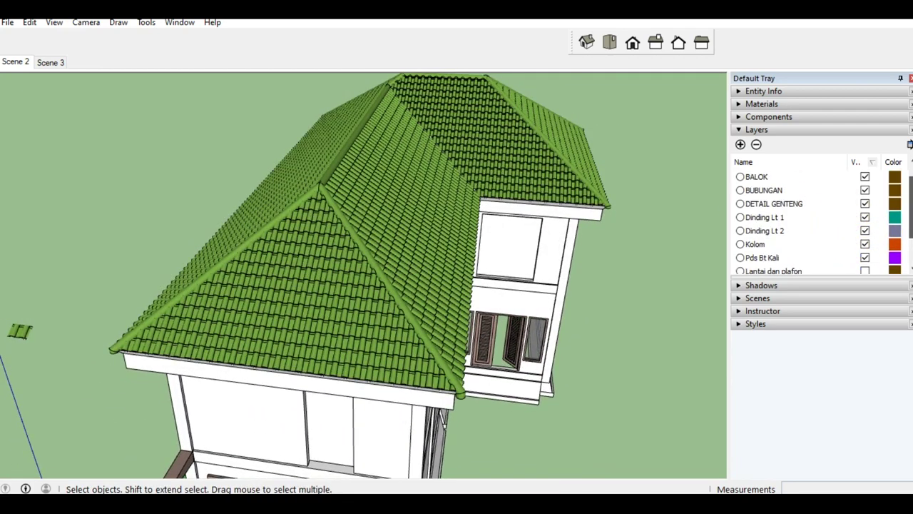
Turn off the DETAIL GENTENG layer and zoom and orbit over the exposed roof battens
{"action": "left_click", "coordinate": [865, 204]}
{"action": "scroll", "coordinate": [870, 221], "scroll_direction": "down", "scroll_amount": 1}
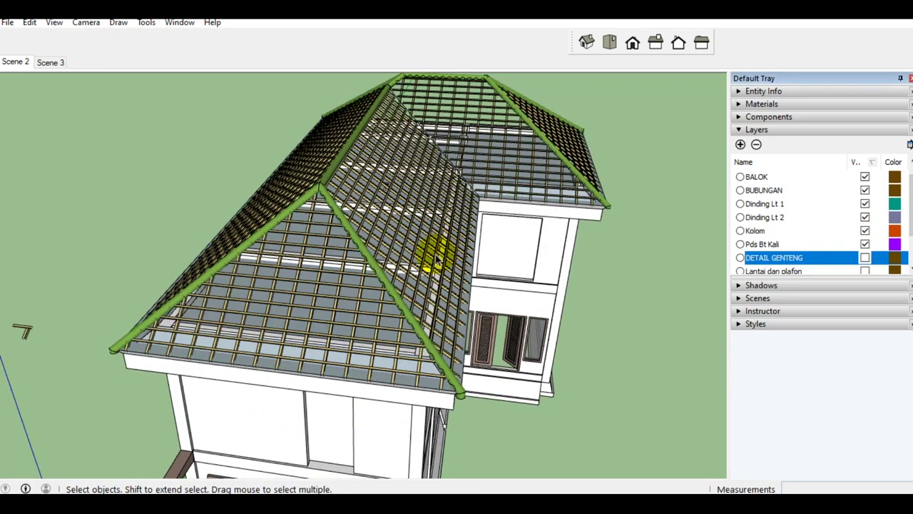
{"action": "scroll", "coordinate": [358, 292], "scroll_direction": "up", "scroll_amount": 4}
{"action": "middle_click_drag", "start_coordinate": [320, 292], "coordinate": [339, 278]}
{"action": "scroll", "coordinate": [339, 278], "scroll_direction": "down", "scroll_amount": 4}
{"action": "middle_click_drag", "start_coordinate": [442, 276], "coordinate": [401, 288]}
{"action": "scroll", "coordinate": [403, 291], "scroll_direction": "up", "scroll_amount": 3}
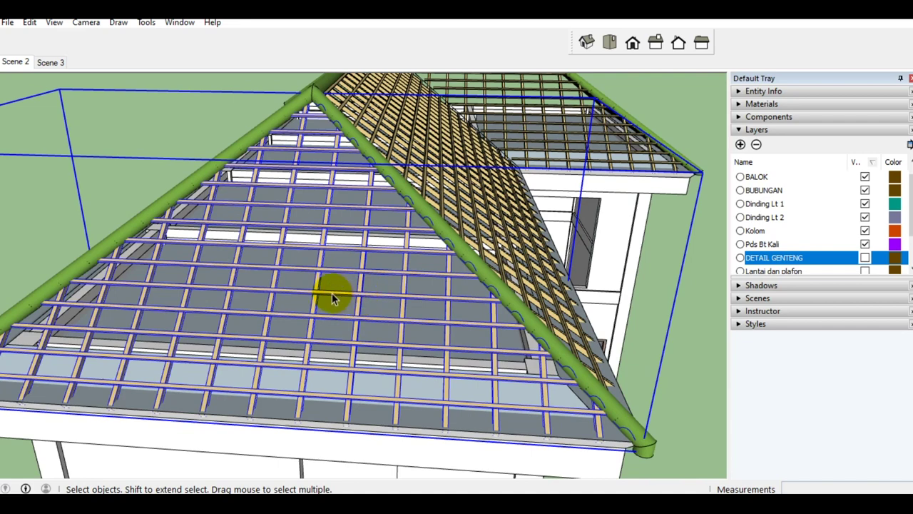
{"action": "scroll", "coordinate": [316, 299], "scroll_direction": "up", "scroll_amount": 2}
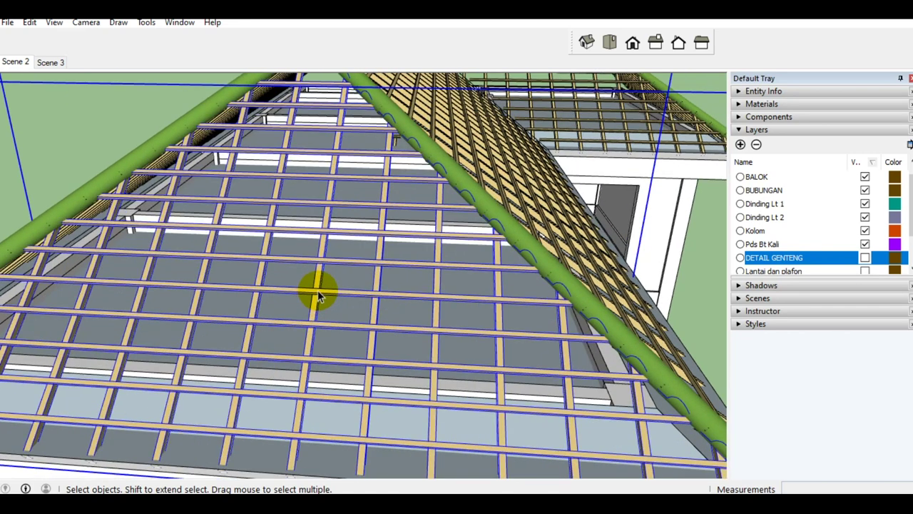
{"action": "scroll", "coordinate": [316, 290], "scroll_direction": "down", "scroll_amount": 2}
{"action": "scroll", "coordinate": [332, 271], "scroll_direction": "down", "scroll_amount": 2}
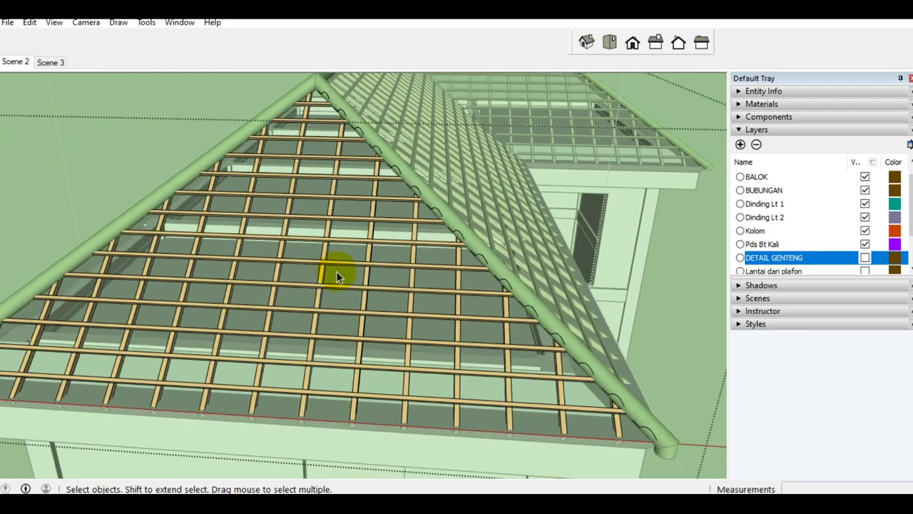
{"action": "scroll", "coordinate": [335, 268], "scroll_direction": "down", "scroll_amount": 2}
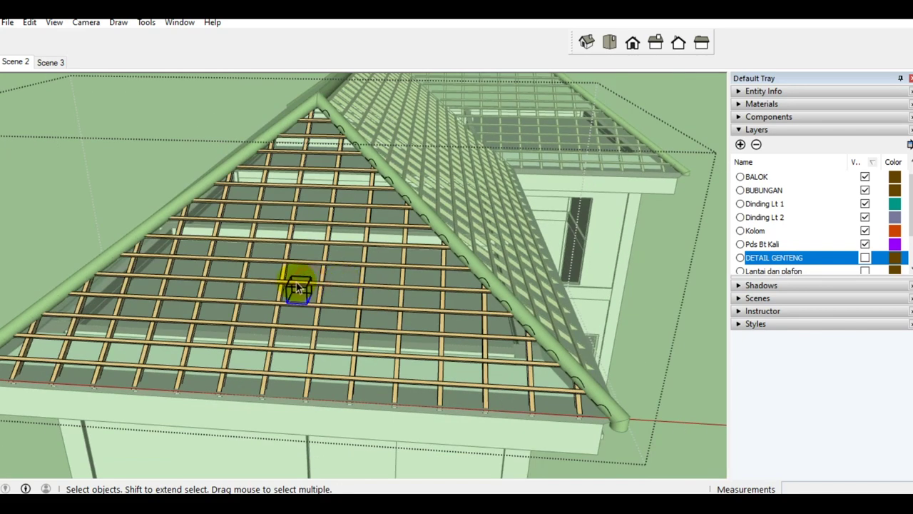
{"action": "scroll", "coordinate": [284, 287], "scroll_direction": "up", "scroll_amount": 2}
{"action": "scroll", "coordinate": [284, 286], "scroll_direction": "up", "scroll_amount": 1}
{"action": "scroll", "coordinate": [265, 285], "scroll_direction": "up", "scroll_amount": 1}
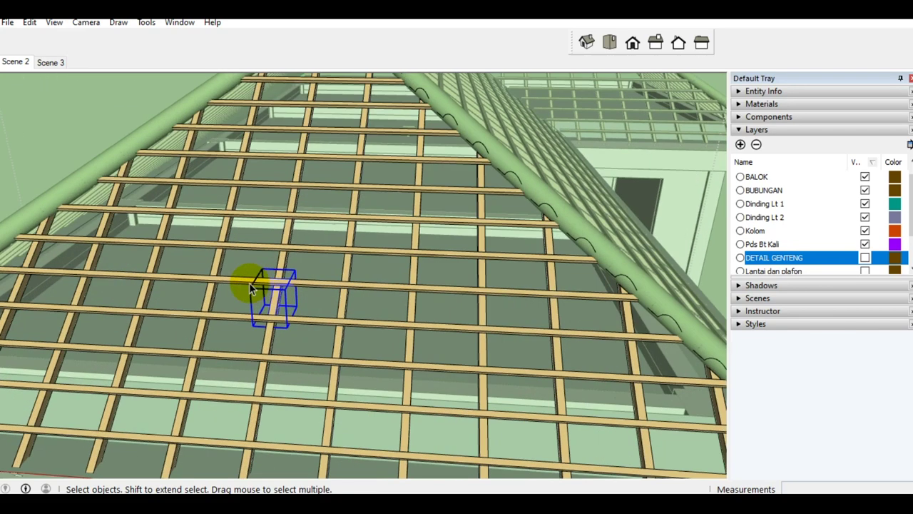
{"action": "scroll", "coordinate": [285, 286], "scroll_direction": "up", "scroll_amount": 1}
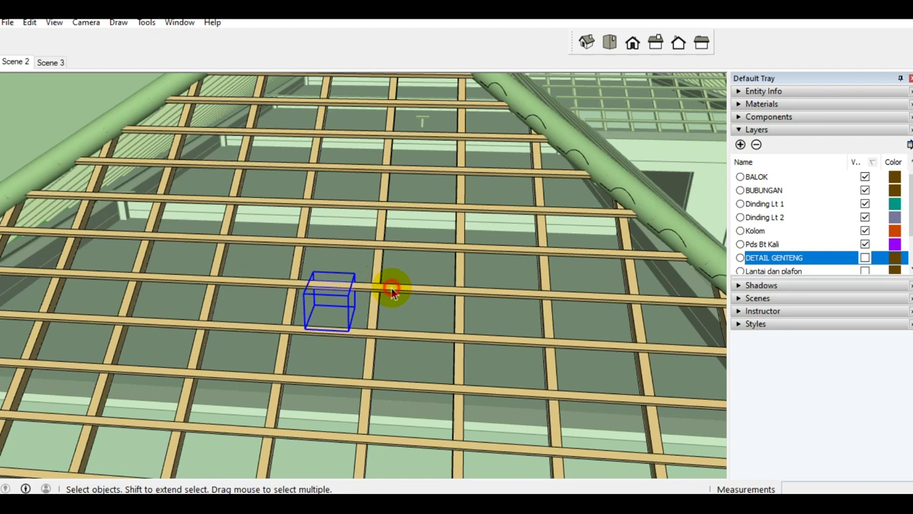
{"action": "middle_click_drag", "start_coordinate": [419, 293], "coordinate": [380, 294]}
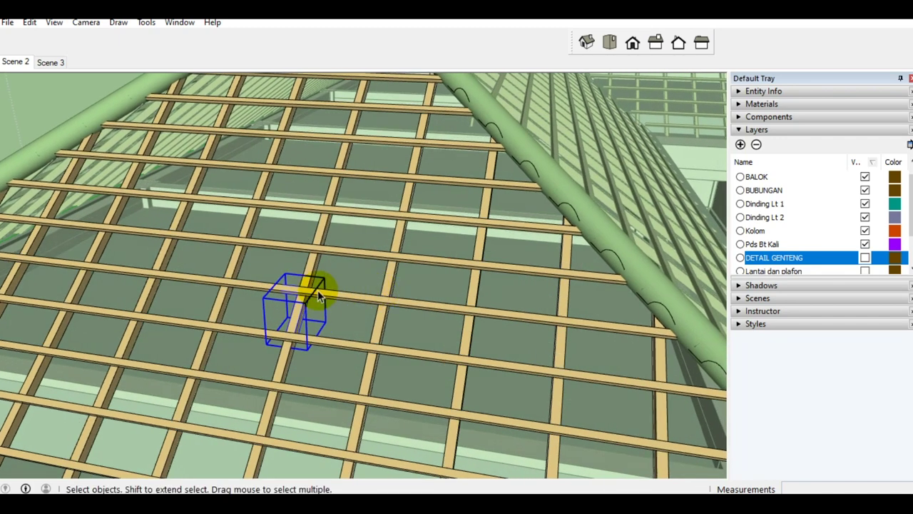
{"action": "scroll", "coordinate": [323, 291], "scroll_direction": "up", "scroll_amount": 2}
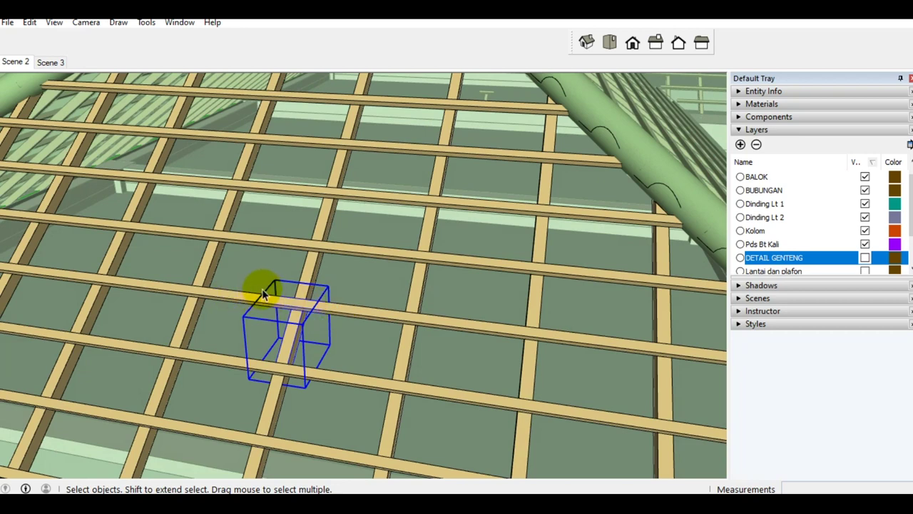
{"action": "scroll", "coordinate": [269, 290], "scroll_direction": "down", "scroll_amount": 3}
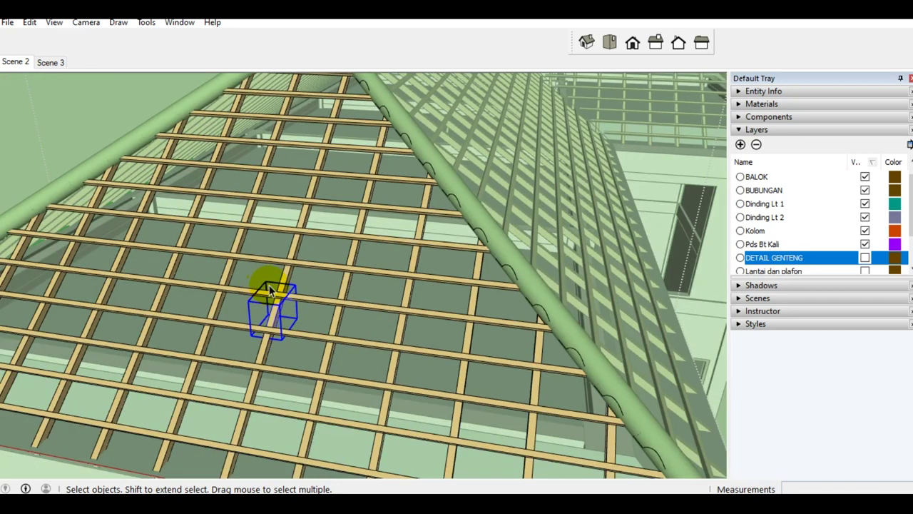
Window-select the whole batten grid on the roof slope and bring up its context menu
{"action": "left_click_drag", "start_coordinate": [418, 357], "coordinate": [207, 182]}
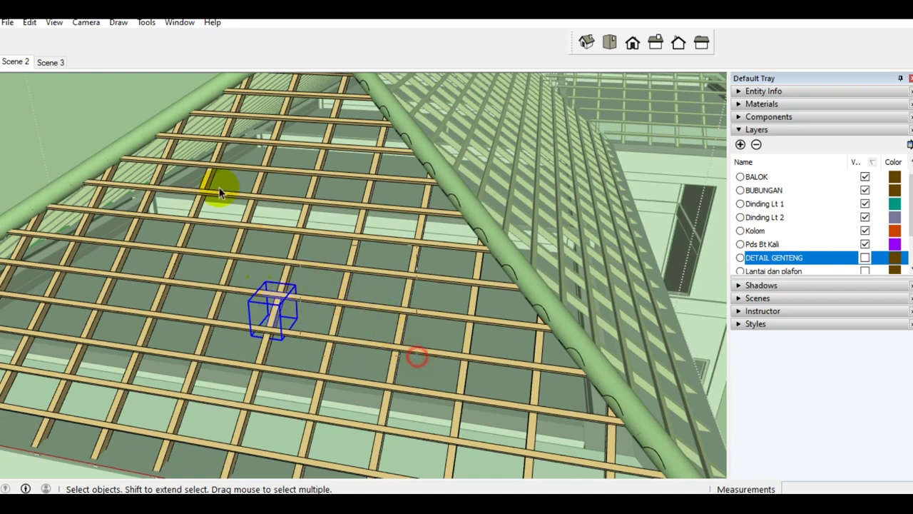
{"action": "left_click_drag", "start_coordinate": [503, 402], "coordinate": [362, 250]}
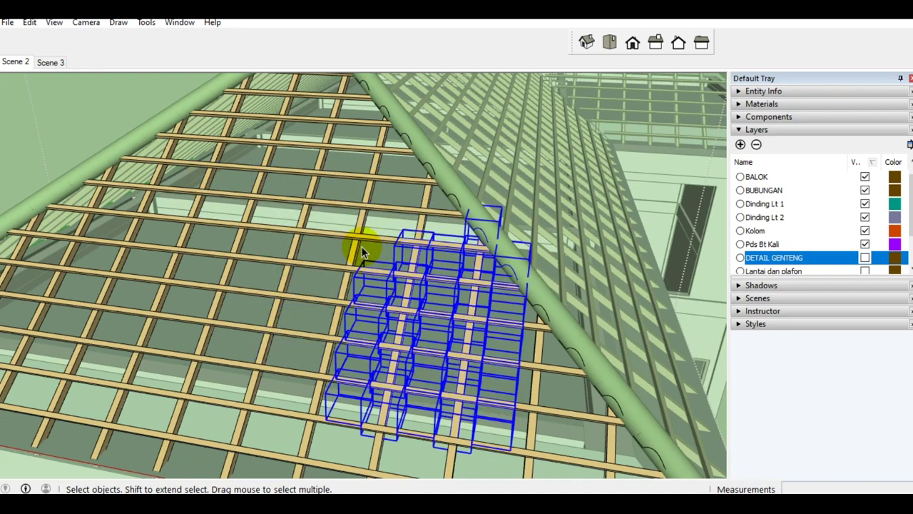
{"action": "scroll", "coordinate": [363, 250], "scroll_direction": "down", "scroll_amount": 5}
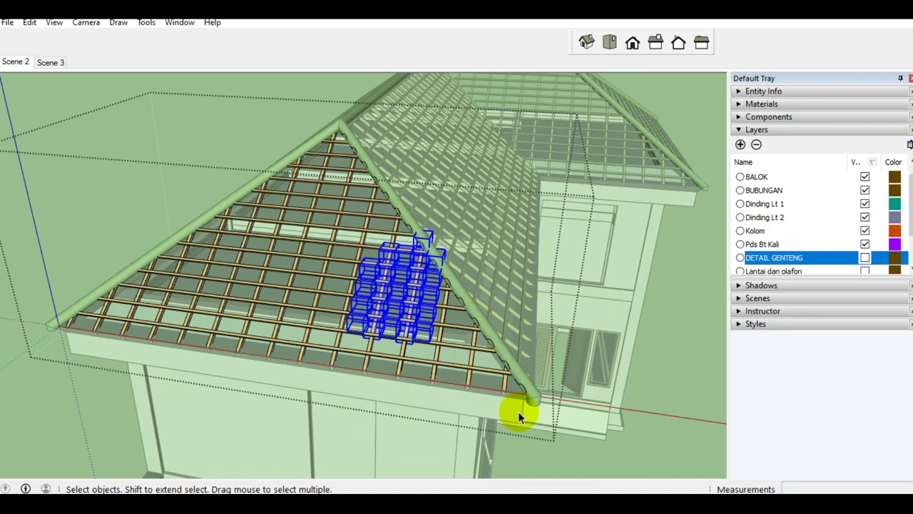
{"action": "left_click_drag", "start_coordinate": [519, 417], "coordinate": [35, 87]}
{"action": "scroll", "coordinate": [278, 261], "scroll_direction": "up", "scroll_amount": 1}
{"action": "scroll", "coordinate": [282, 264], "scroll_direction": "up", "scroll_amount": 2}
{"action": "scroll", "coordinate": [288, 275], "scroll_direction": "up", "scroll_amount": 2}
{"action": "scroll", "coordinate": [291, 279], "scroll_direction": "up", "scroll_amount": 2}
{"action": "middle_click_drag", "start_coordinate": [285, 275], "coordinate": [269, 273]}
{"action": "scroll", "coordinate": [269, 273], "scroll_direction": "down", "scroll_amount": 1}
{"action": "scroll", "coordinate": [269, 272], "scroll_direction": "down", "scroll_amount": 2}
{"action": "scroll", "coordinate": [268, 272], "scroll_direction": "down", "scroll_amount": 1}
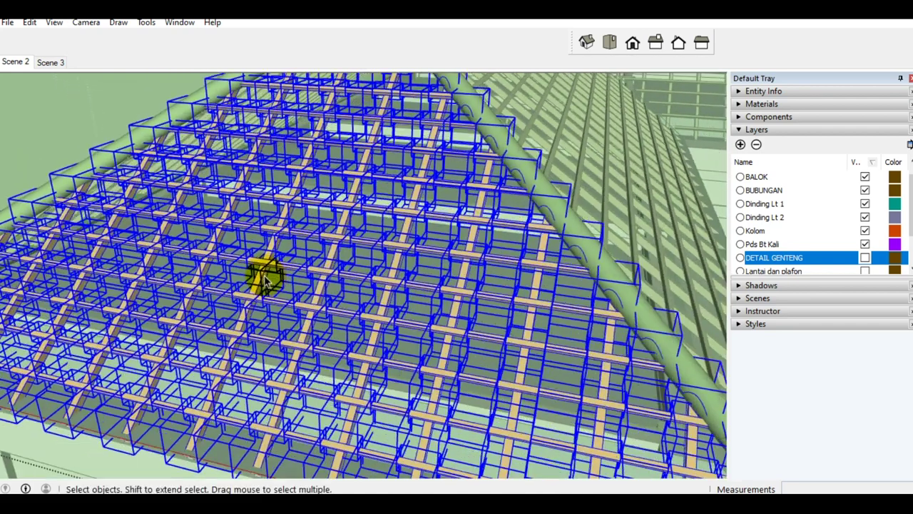
{"action": "right_click", "coordinate": [269, 268]}
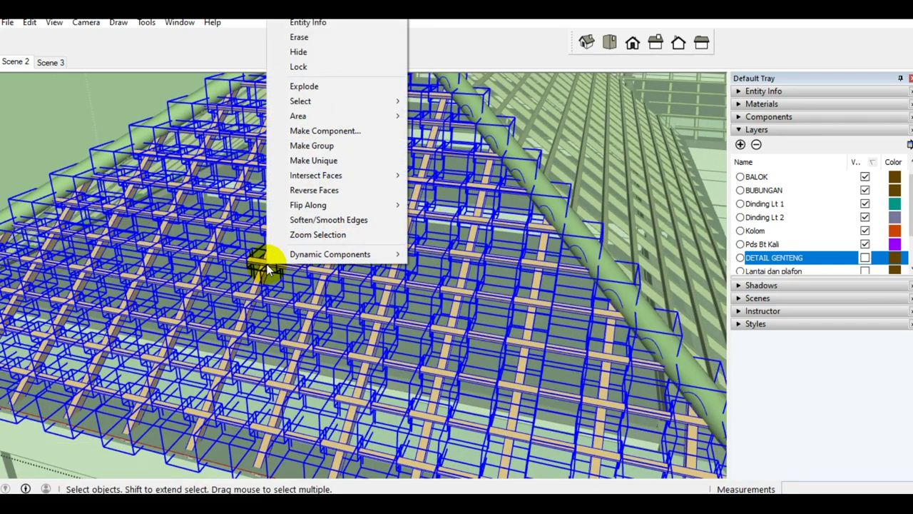
Explode the selected roof tiles and delete them, then check that the timber battens remain
{"action": "left_click", "coordinate": [305, 87]}
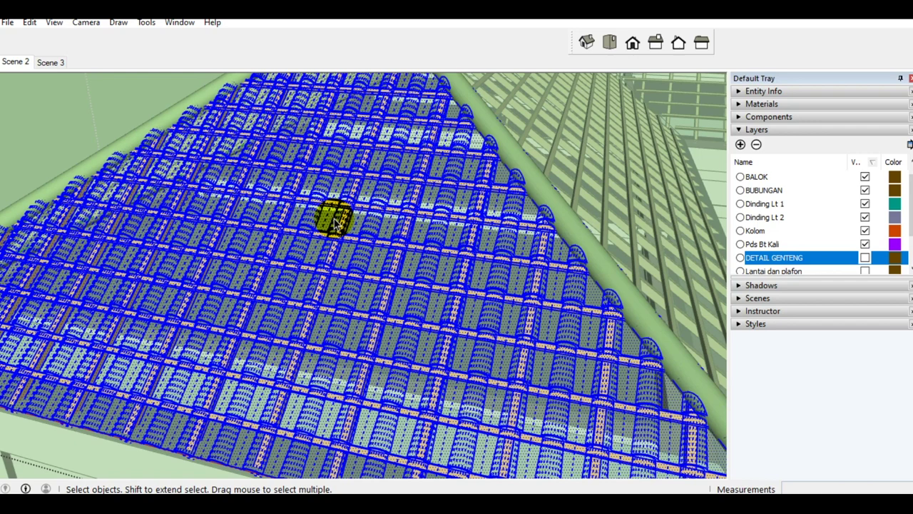
{"action": "left_click", "coordinate": [343, 293]}
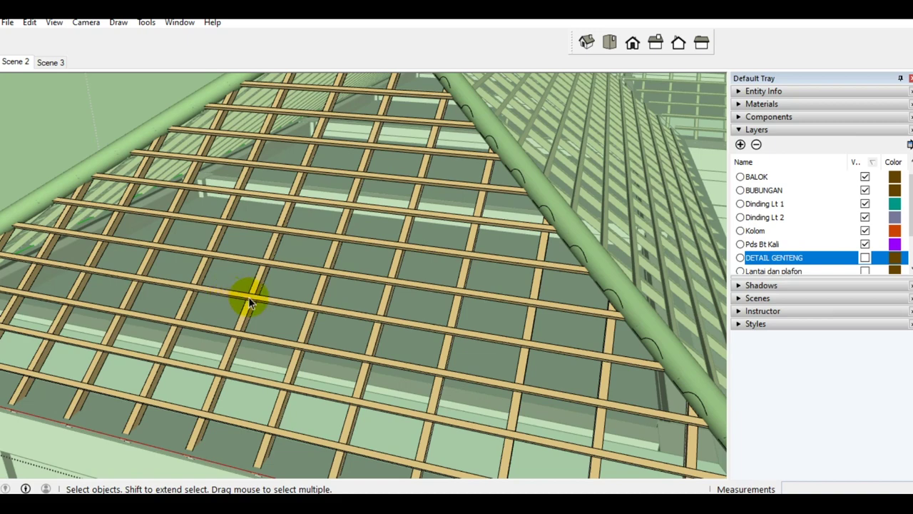
{"action": "scroll", "coordinate": [248, 297], "scroll_direction": "up", "scroll_amount": 3}
{"action": "left_click", "coordinate": [310, 289]}
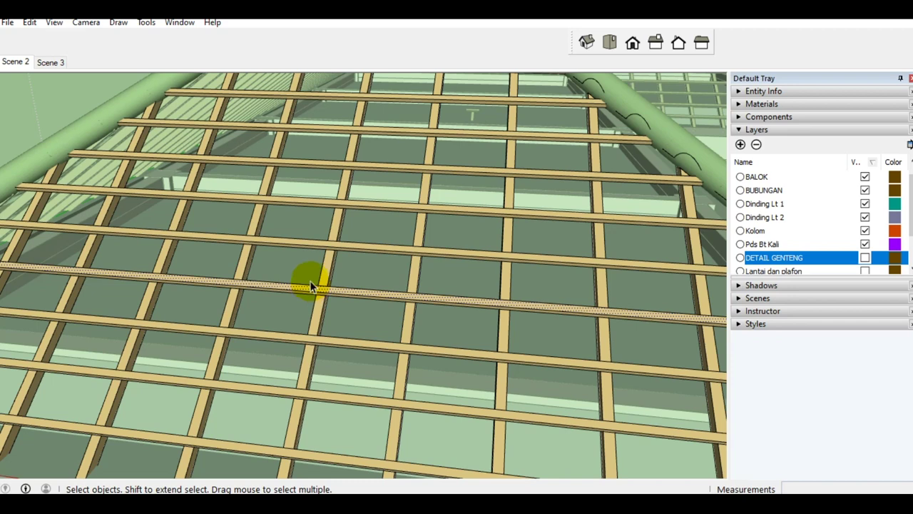
{"action": "scroll", "coordinate": [312, 278], "scroll_direction": "down", "scroll_amount": 5}
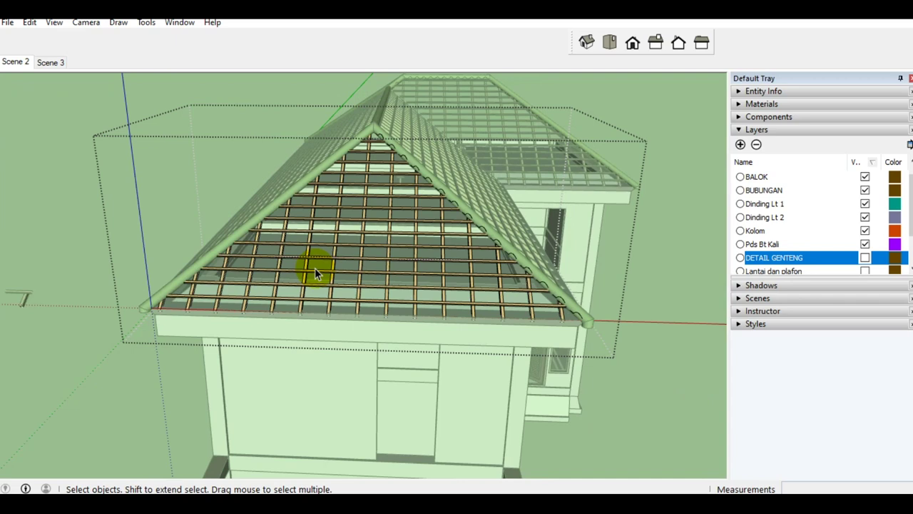
Leave the roof group and frame the roof in the Front standard view with Layers collapsed
{"action": "key", "text": "Escape"}
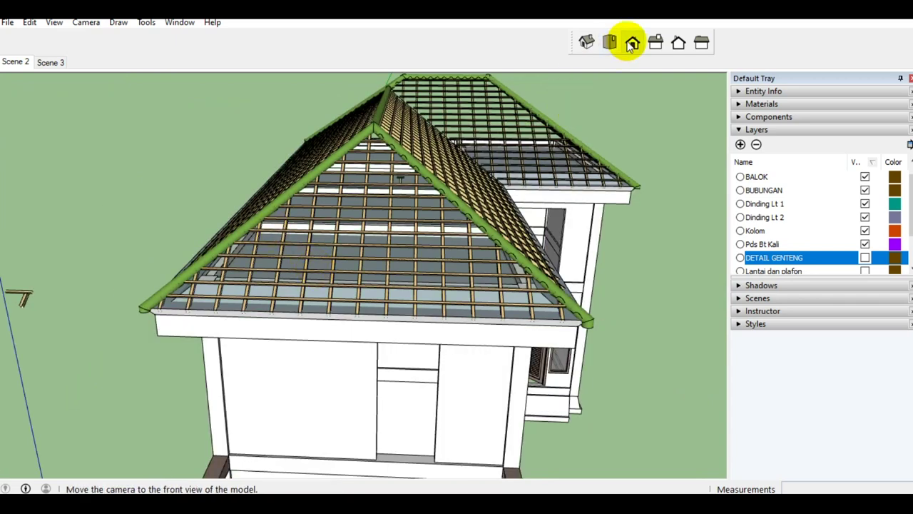
{"action": "left_click", "coordinate": [632, 42]}
{"action": "left_click", "coordinate": [799, 131]}
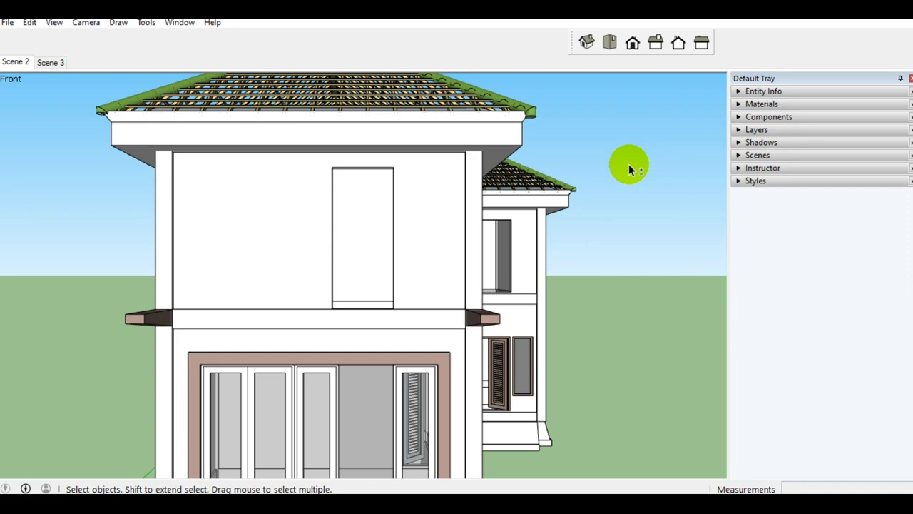
{"action": "middle_click_drag", "start_coordinate": [628, 169], "coordinate": [703, 257], "text": "shift"}
{"action": "scroll", "coordinate": [526, 261], "scroll_direction": "up", "scroll_amount": 1}
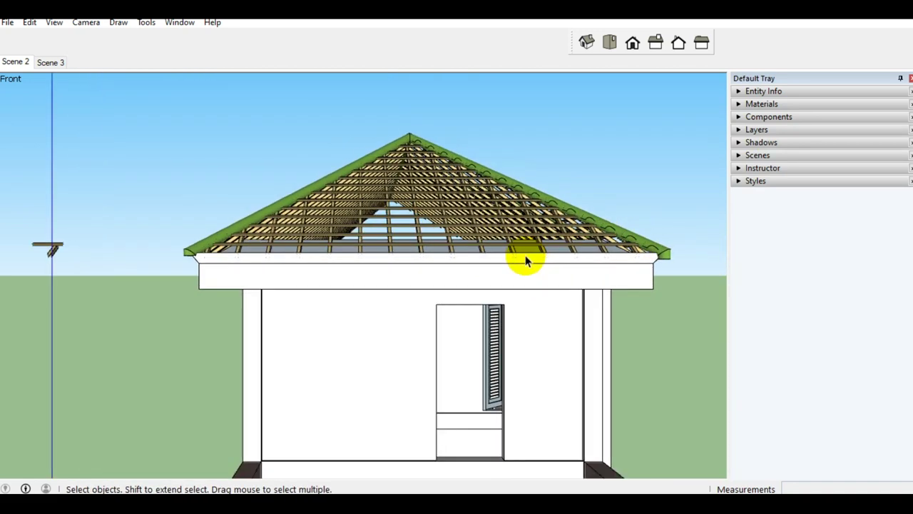
{"action": "scroll", "coordinate": [525, 261], "scroll_direction": "up", "scroll_amount": 1}
{"action": "scroll", "coordinate": [526, 259], "scroll_direction": "up", "scroll_amount": 1}
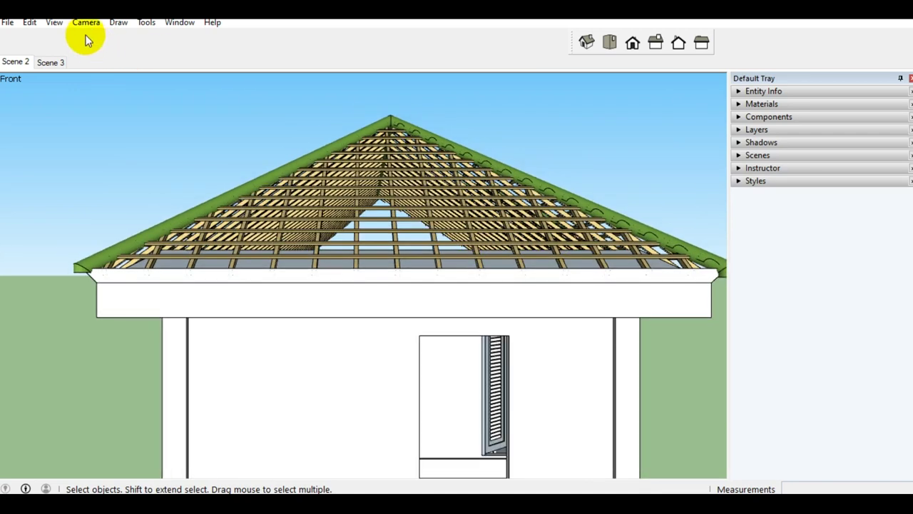
Set the camera to Parallel Projection and zoom in on the front roof elevation
{"action": "left_click", "coordinate": [85, 26]}
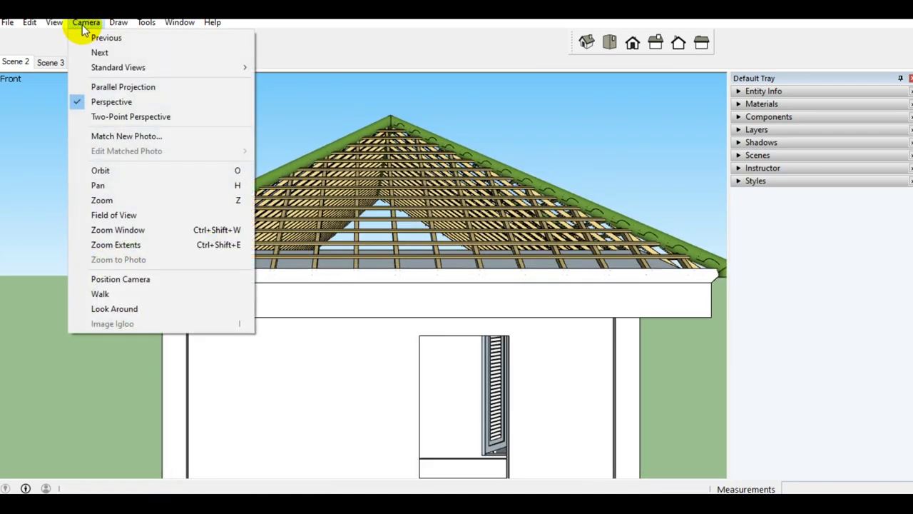
{"action": "left_click", "coordinate": [117, 87]}
{"action": "scroll", "coordinate": [475, 231], "scroll_direction": "up", "scroll_amount": 3}
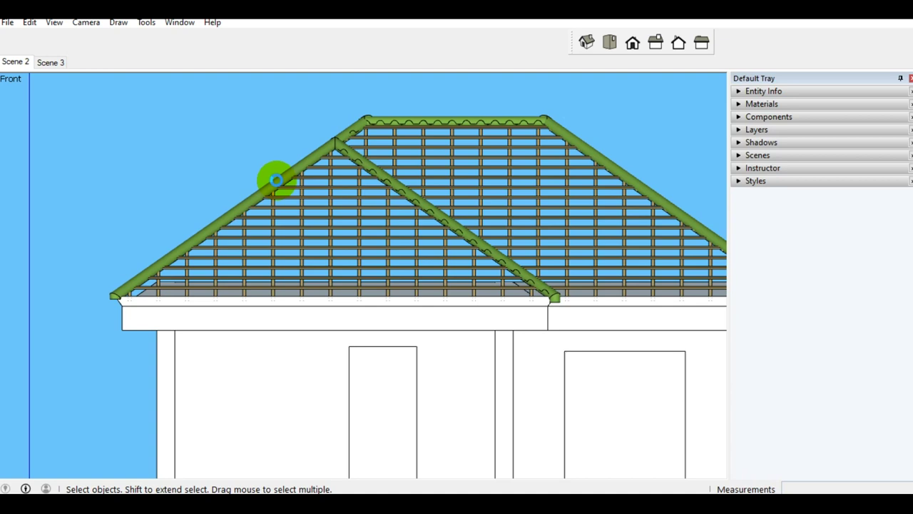
{"action": "scroll", "coordinate": [354, 132], "scroll_direction": "up", "scroll_amount": 2}
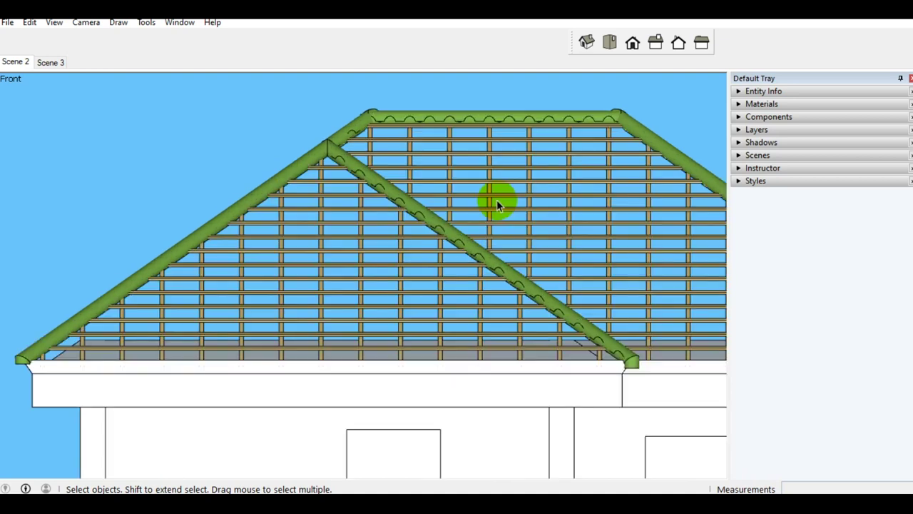
Export the front view as 2D AutoCAD DWG 'TAMPAK DEPAN RANGKA ATAP' and dismiss the audit message
{"action": "left_click", "coordinate": [9, 24]}
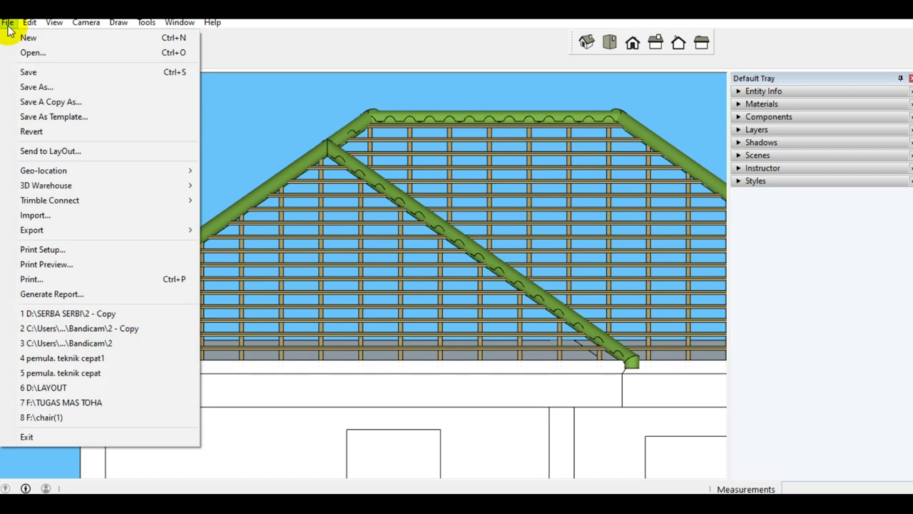
{"action": "mouse_move", "coordinate": [43, 230]}
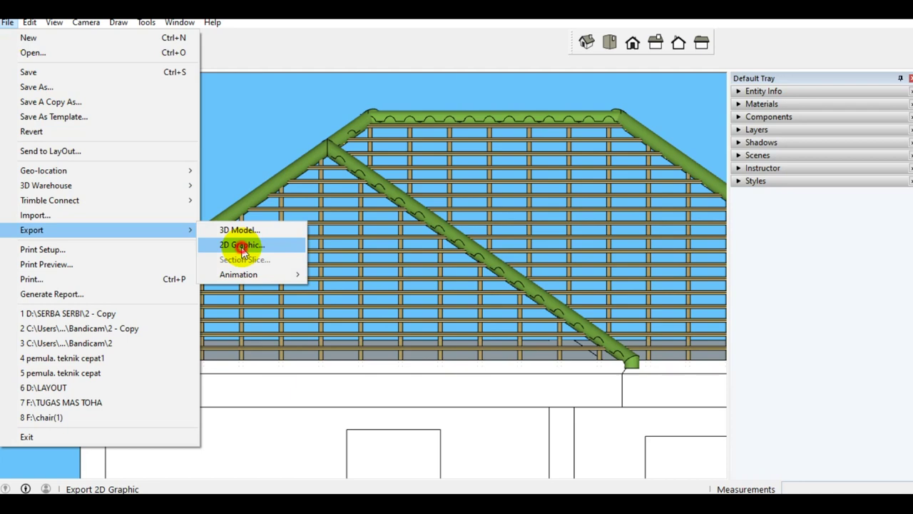
{"action": "left_click", "coordinate": [243, 246]}
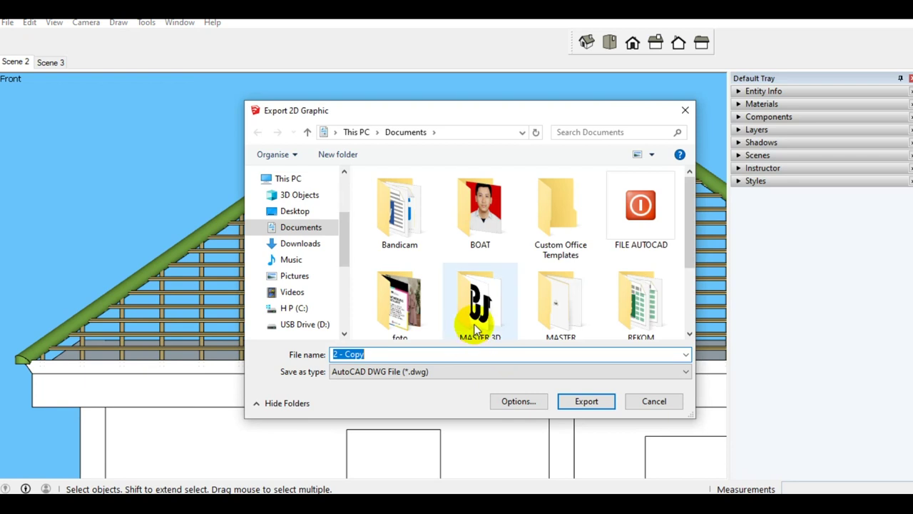
{"action": "scroll", "coordinate": [474, 324], "scroll_direction": "down", "scroll_amount": 2}
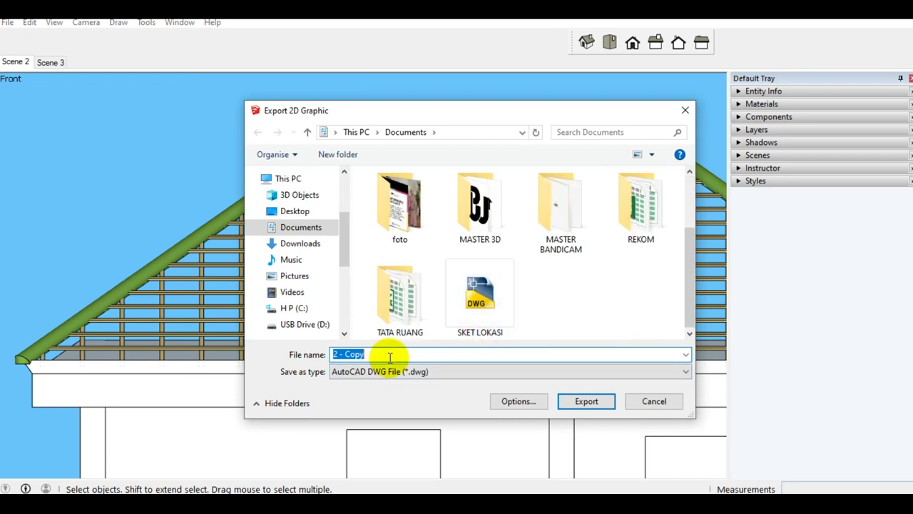
{"action": "type", "text": "TAM"}
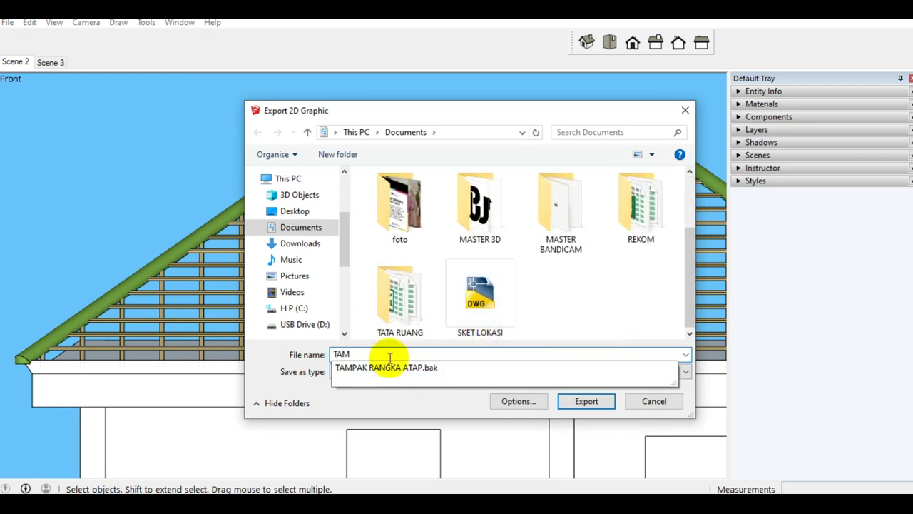
{"action": "type", "text": "PAK DEPAN RANGKA ATAP"}
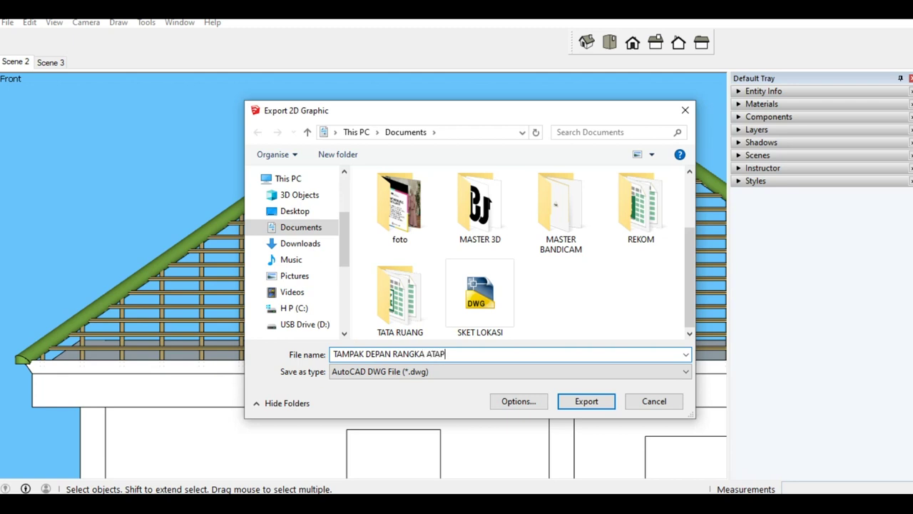
{"action": "left_click", "coordinate": [564, 369]}
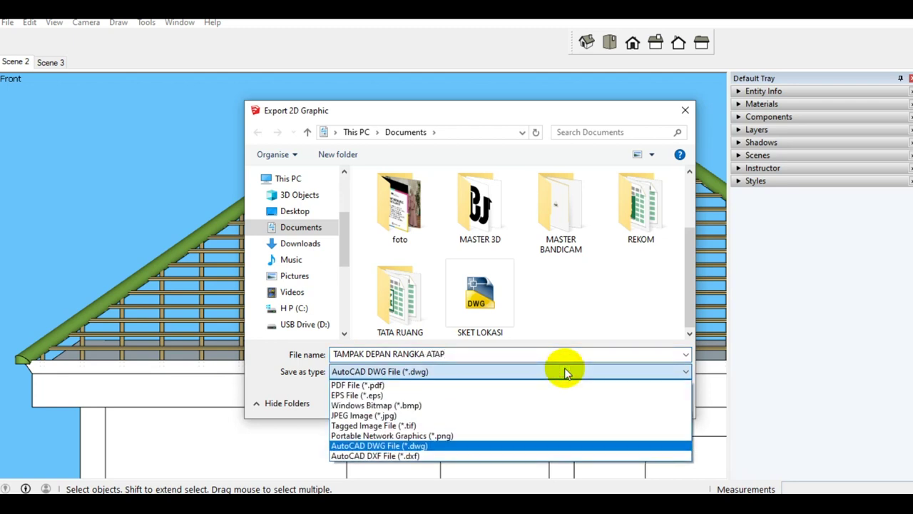
{"action": "left_click", "coordinate": [374, 447]}
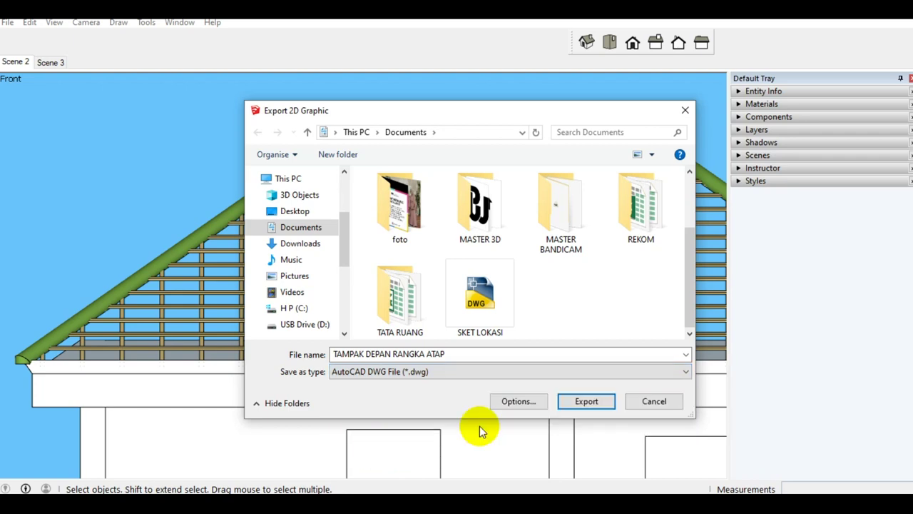
{"action": "left_click", "coordinate": [597, 402]}
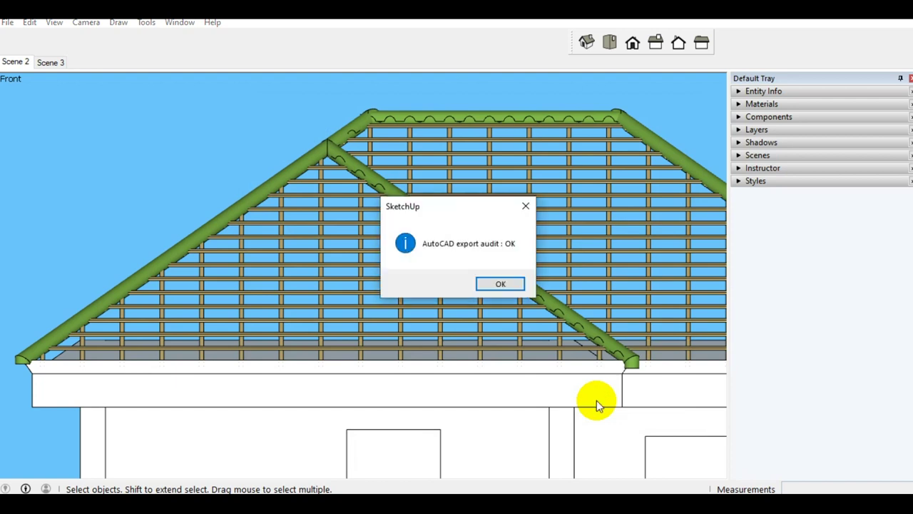
{"action": "left_click", "coordinate": [513, 289]}
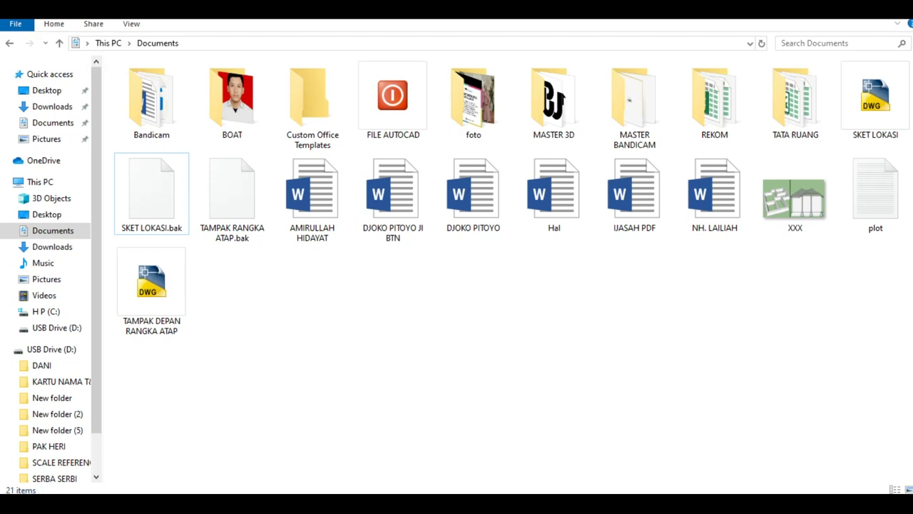
Open TAMPAK DEPAN RANGKA ATAP.dwg from Documents in AutoCAD
{"action": "left_click", "coordinate": [171, 306]}
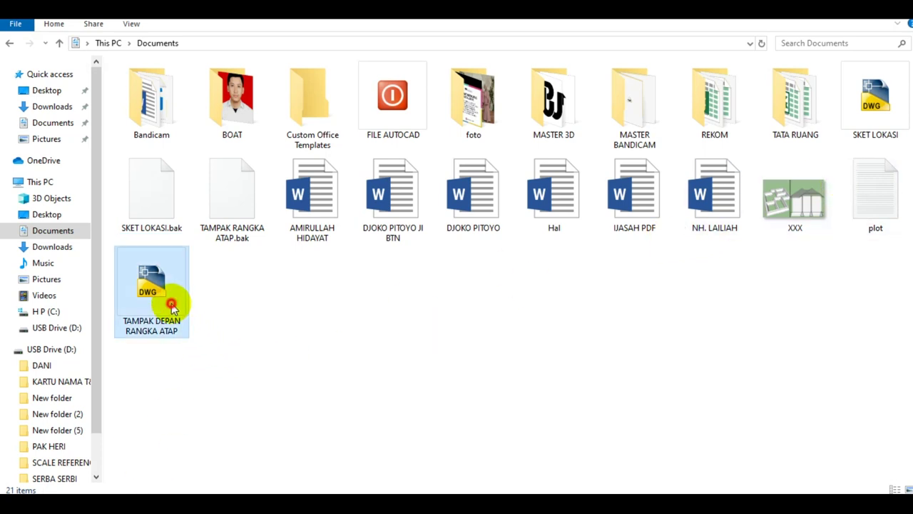
{"action": "right_click", "coordinate": [171, 306]}
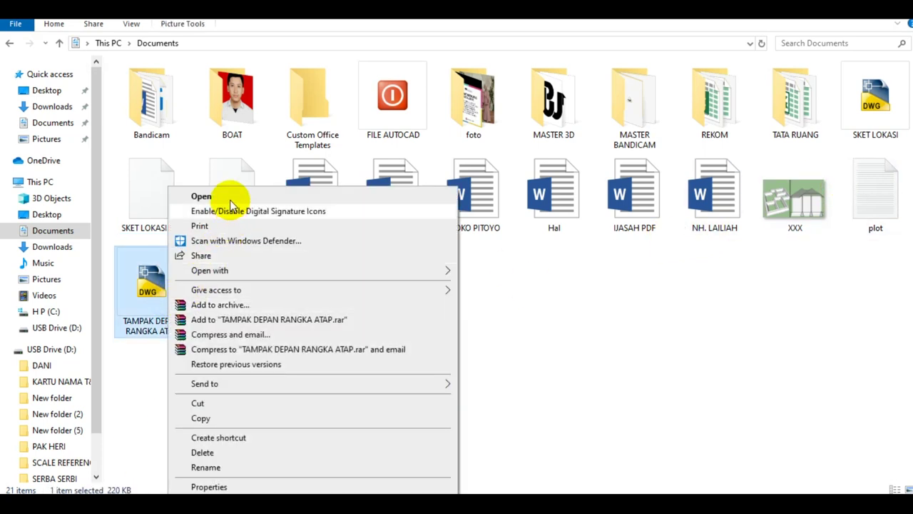
{"action": "left_click", "coordinate": [229, 198]}
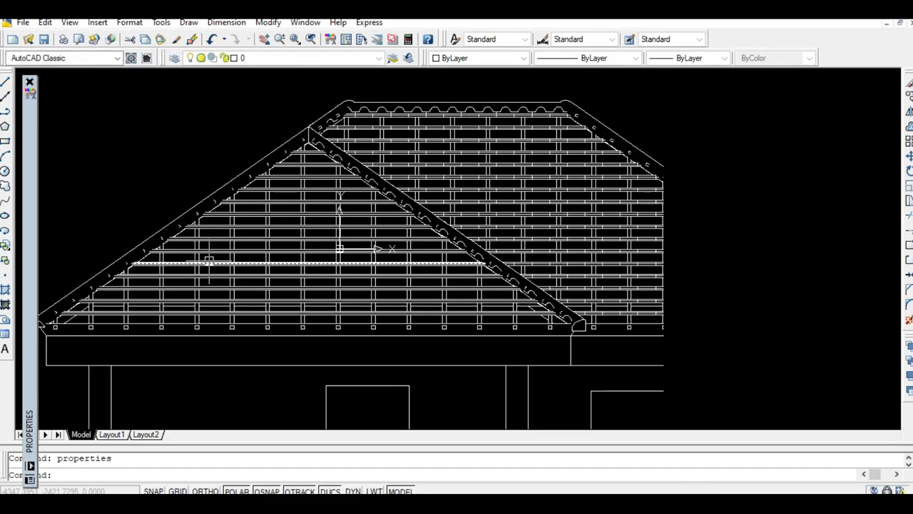
Zoom and pan across the imported front roof drawing to reach the hip rafter and stray objects
{"action": "scroll", "coordinate": [186, 271], "scroll_direction": "up", "scroll_amount": 5}
{"action": "scroll", "coordinate": [185, 271], "scroll_direction": "up", "scroll_amount": 2}
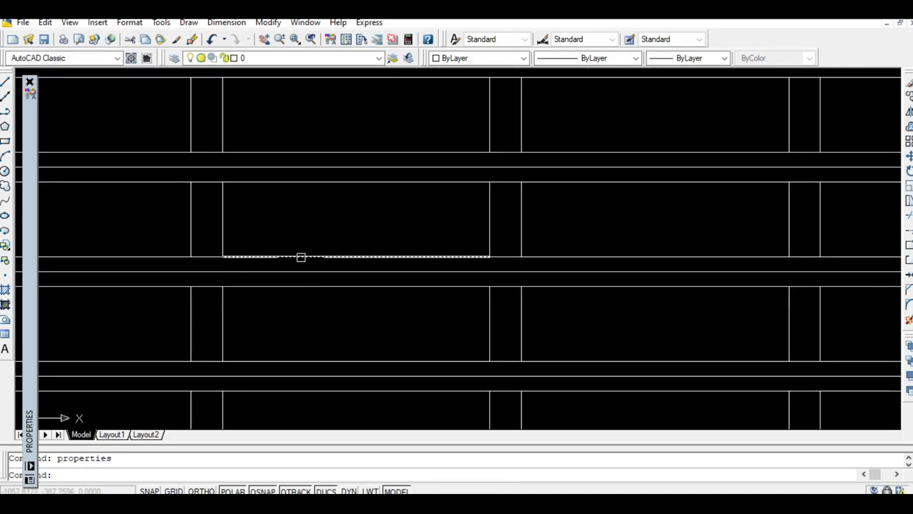
{"action": "scroll", "coordinate": [342, 281], "scroll_direction": "down", "scroll_amount": 5}
{"action": "scroll", "coordinate": [399, 293], "scroll_direction": "up", "scroll_amount": 3}
{"action": "scroll", "coordinate": [360, 285], "scroll_direction": "down", "scroll_amount": 5}
{"action": "scroll", "coordinate": [342, 282], "scroll_direction": "up", "scroll_amount": 3}
{"action": "scroll", "coordinate": [350, 321], "scroll_direction": "down", "scroll_amount": 1}
{"action": "scroll", "coordinate": [375, 289], "scroll_direction": "down", "scroll_amount": 3}
{"action": "scroll", "coordinate": [357, 275], "scroll_direction": "up", "scroll_amount": 5}
{"action": "scroll", "coordinate": [346, 265], "scroll_direction": "down", "scroll_amount": 2}
{"action": "scroll", "coordinate": [354, 267], "scroll_direction": "down", "scroll_amount": 3}
{"action": "scroll", "coordinate": [424, 285], "scroll_direction": "up", "scroll_amount": 5}
{"action": "scroll", "coordinate": [363, 271], "scroll_direction": "up", "scroll_amount": 2}
{"action": "middle_click_drag", "start_coordinate": [363, 271], "coordinate": [277, 251]}
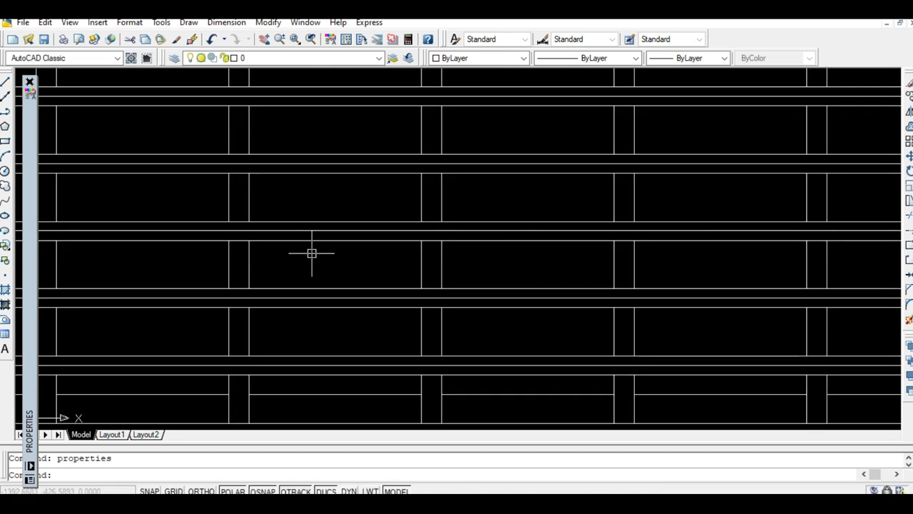
{"action": "scroll", "coordinate": [310, 253], "scroll_direction": "down", "scroll_amount": 3}
{"action": "scroll", "coordinate": [314, 254], "scroll_direction": "down", "scroll_amount": 1}
{"action": "scroll", "coordinate": [307, 271], "scroll_direction": "up", "scroll_amount": 2}
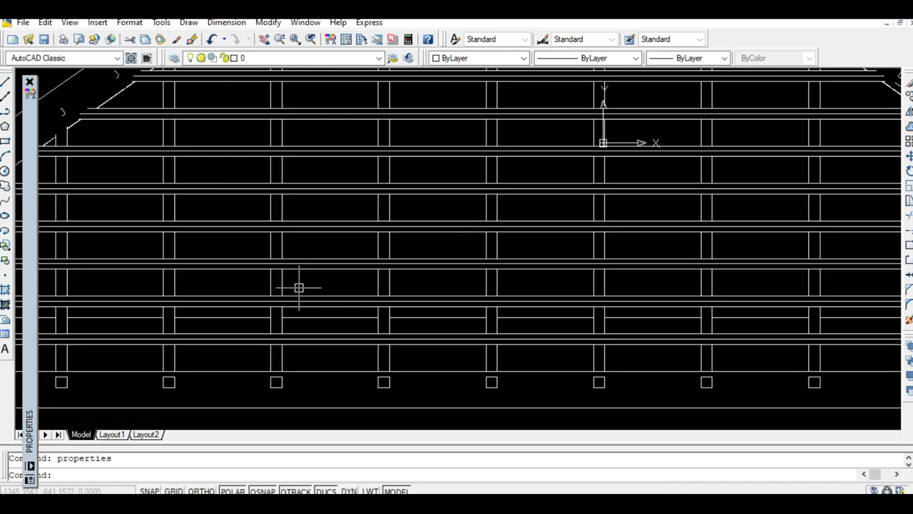
{"action": "scroll", "coordinate": [514, 303], "scroll_direction": "down", "scroll_amount": 5}
{"action": "scroll", "coordinate": [385, 285], "scroll_direction": "up", "scroll_amount": 4}
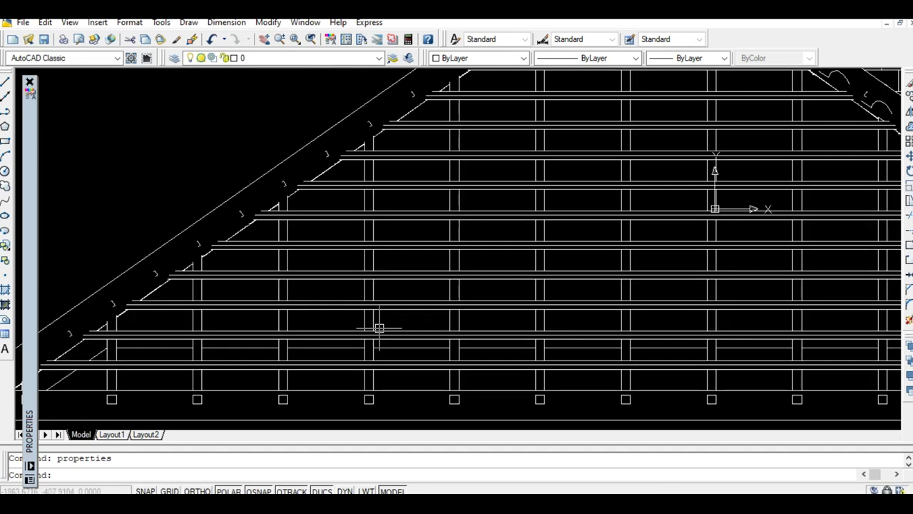
{"action": "scroll", "coordinate": [385, 343], "scroll_direction": "up", "scroll_amount": 4}
{"action": "mouse_move", "coordinate": [363, 379]}
{"action": "middle_mouse_down"}
{"action": "mouse_move", "coordinate": [308, 254]}
{"action": "mouse_move", "coordinate": [333, 266]}
{"action": "middle_mouse_up"}
{"action": "middle_click_drag", "start_coordinate": [203, 269], "coordinate": [291, 277]}
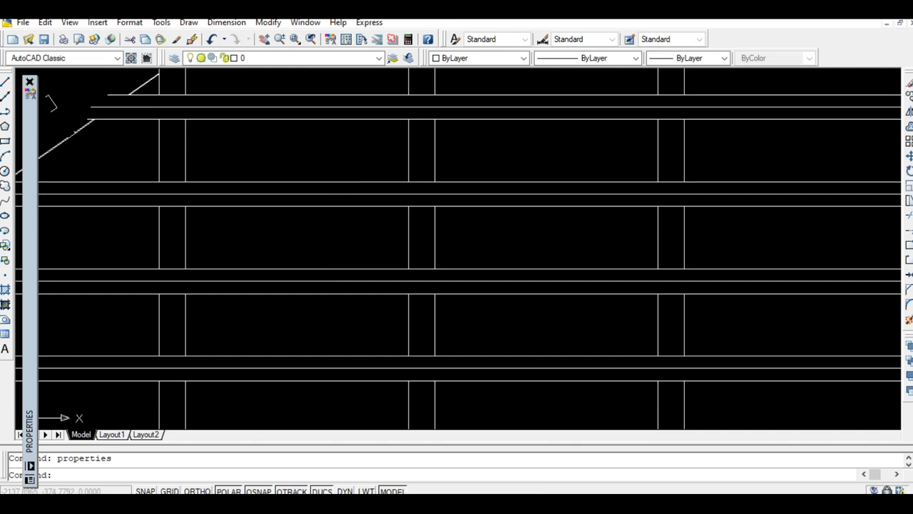
{"action": "scroll", "coordinate": [236, 210], "scroll_direction": "down", "scroll_amount": 5}
{"action": "scroll", "coordinate": [286, 230], "scroll_direction": "up", "scroll_amount": 1}
{"action": "scroll", "coordinate": [478, 259], "scroll_direction": "up", "scroll_amount": 3}
{"action": "scroll", "coordinate": [420, 259], "scroll_direction": "up", "scroll_amount": 1}
{"action": "scroll", "coordinate": [409, 241], "scroll_direction": "up", "scroll_amount": 3}
{"action": "scroll", "coordinate": [383, 236], "scroll_direction": "up", "scroll_amount": 3}
{"action": "scroll", "coordinate": [432, 212], "scroll_direction": "down", "scroll_amount": 3}
{"action": "middle_click_drag", "start_coordinate": [432, 211], "coordinate": [451, 221]}
ERASE the stray rafter objects with a window selection, then zoom out to the whole roof
{"action": "type", "text": "e"}
{"action": "key", "text": "Return"}
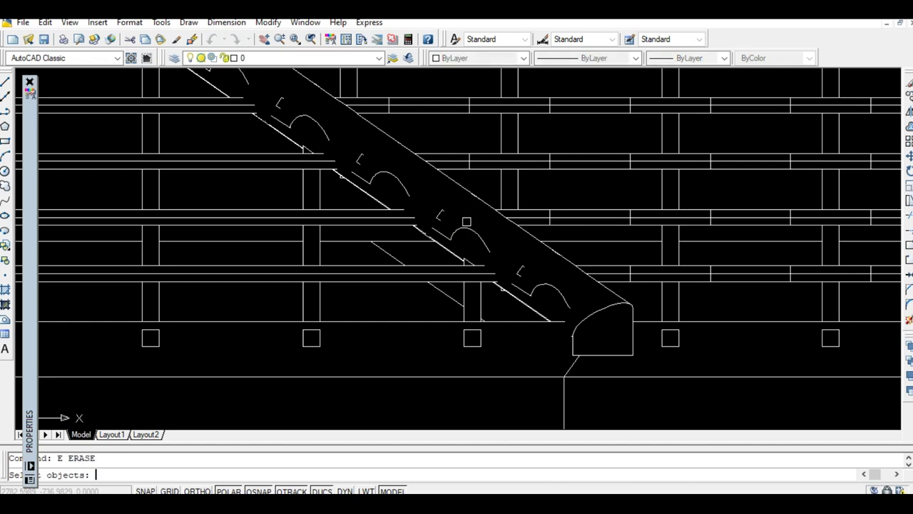
{"action": "scroll", "coordinate": [434, 252], "scroll_direction": "up", "scroll_amount": 2}
{"action": "scroll", "coordinate": [438, 231], "scroll_direction": "up", "scroll_amount": 1}
{"action": "scroll", "coordinate": [432, 185], "scroll_direction": "up", "scroll_amount": 2}
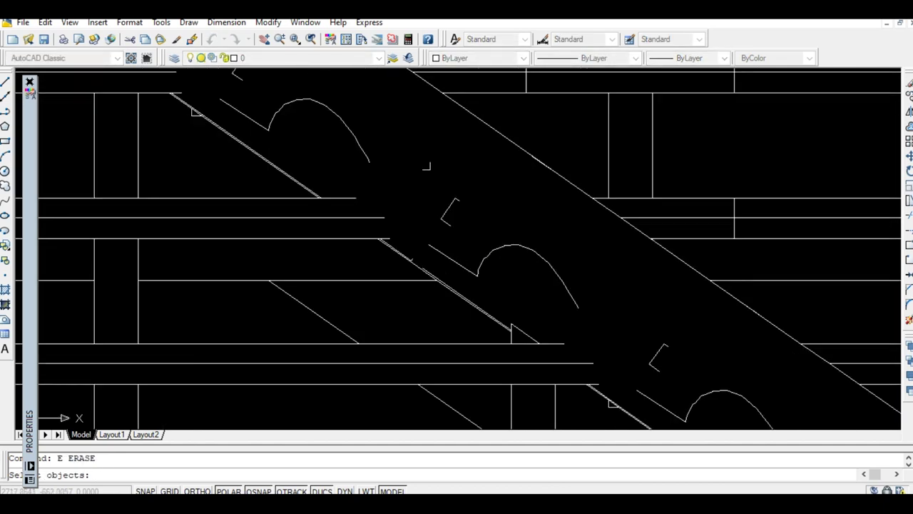
{"action": "left_click", "coordinate": [579, 320]}
{"action": "scroll", "coordinate": [547, 306], "scroll_direction": "down", "scroll_amount": 3}
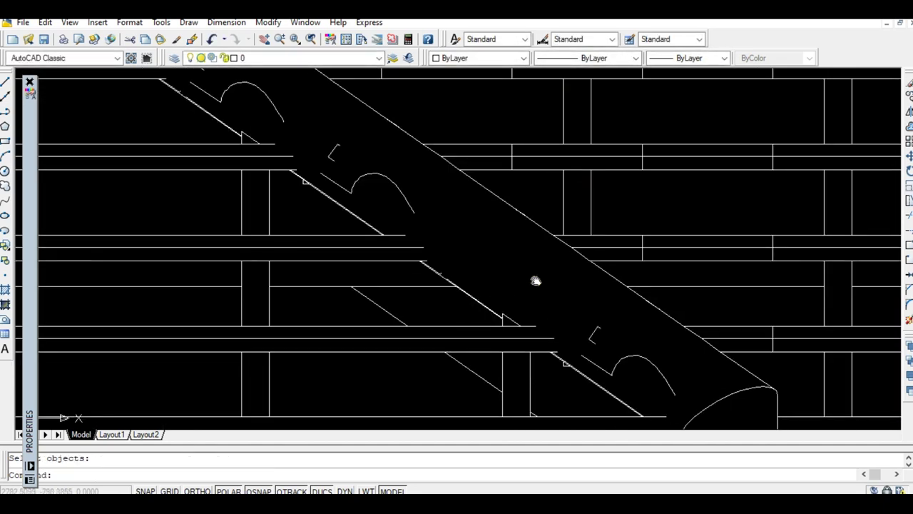
{"action": "key", "text": "Return"}
{"action": "scroll", "coordinate": [651, 216], "scroll_direction": "down", "scroll_amount": 3}
{"action": "scroll", "coordinate": [473, 333], "scroll_direction": "up", "scroll_amount": 3}
{"action": "scroll", "coordinate": [473, 332], "scroll_direction": "down", "scroll_amount": 3}
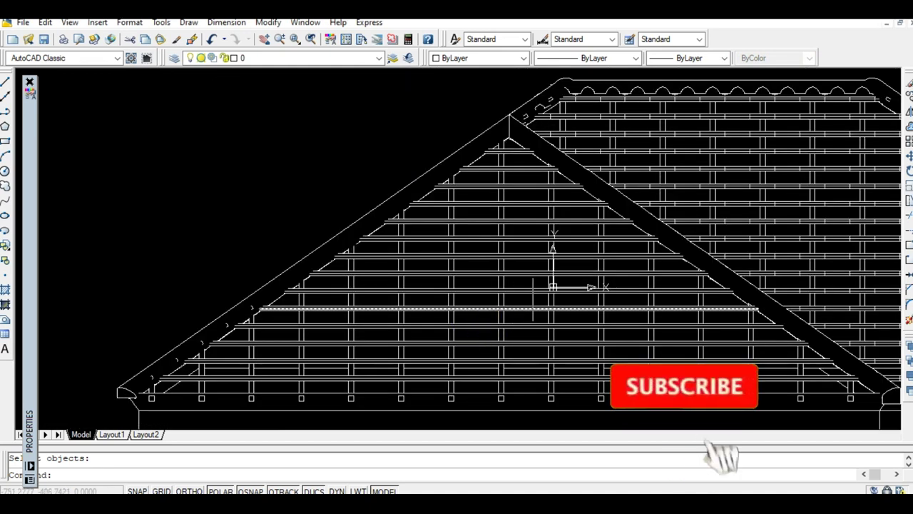
{"action": "scroll", "coordinate": [628, 247], "scroll_direction": "up", "scroll_amount": 2}
{"action": "scroll", "coordinate": [627, 246], "scroll_direction": "down", "scroll_amount": 2}
{"action": "scroll", "coordinate": [590, 254], "scroll_direction": "down", "scroll_amount": 2}
{"action": "key", "text": "F4"}
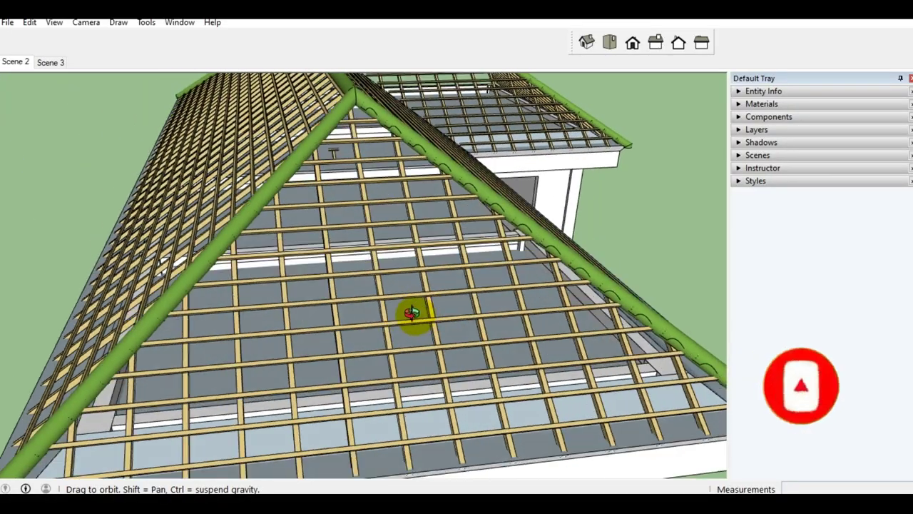
Orbit to the hip-end slope and erase its batten grid group
{"action": "middle_click_drag", "start_coordinate": [447, 322], "coordinate": [399, 305]}
{"action": "mouse_move", "coordinate": [452, 230]}
{"action": "middle_mouse_down"}
{"action": "mouse_move", "coordinate": [485, 254]}
{"action": "mouse_move", "coordinate": [550, 229]}
{"action": "mouse_move", "coordinate": [408, 296]}
{"action": "mouse_move", "coordinate": [418, 268]}
{"action": "mouse_move", "coordinate": [425, 275]}
{"action": "mouse_move", "coordinate": [381, 249]}
{"action": "mouse_move", "coordinate": [408, 306]}
{"action": "mouse_move", "coordinate": [393, 310]}
{"action": "mouse_move", "coordinate": [245, 272]}
{"action": "mouse_move", "coordinate": [107, 281]}
{"action": "mouse_move", "coordinate": [258, 249]}
{"action": "mouse_move", "coordinate": [418, 261]}
{"action": "mouse_move", "coordinate": [332, 289]}
{"action": "mouse_move", "coordinate": [367, 278]}
{"action": "middle_mouse_up"}
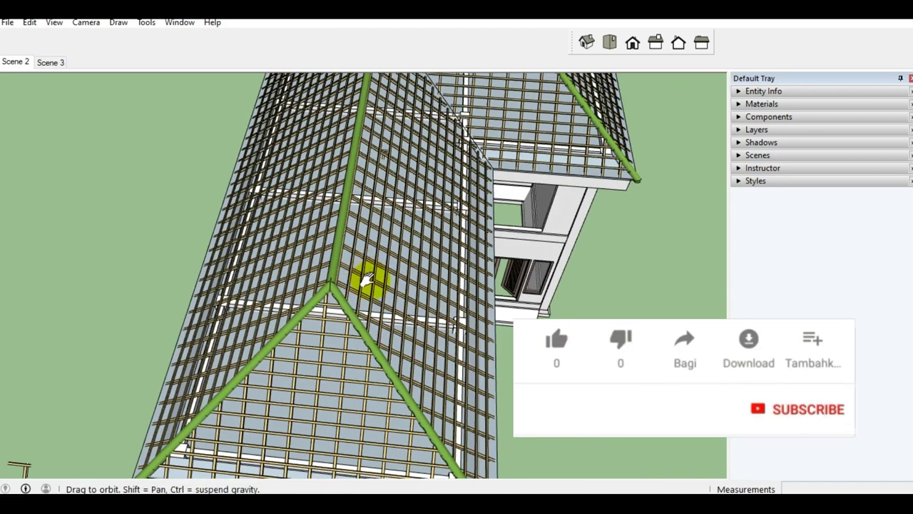
{"action": "scroll", "coordinate": [367, 278], "scroll_direction": "up", "scroll_amount": 3}
{"action": "left_click", "coordinate": [380, 278]}
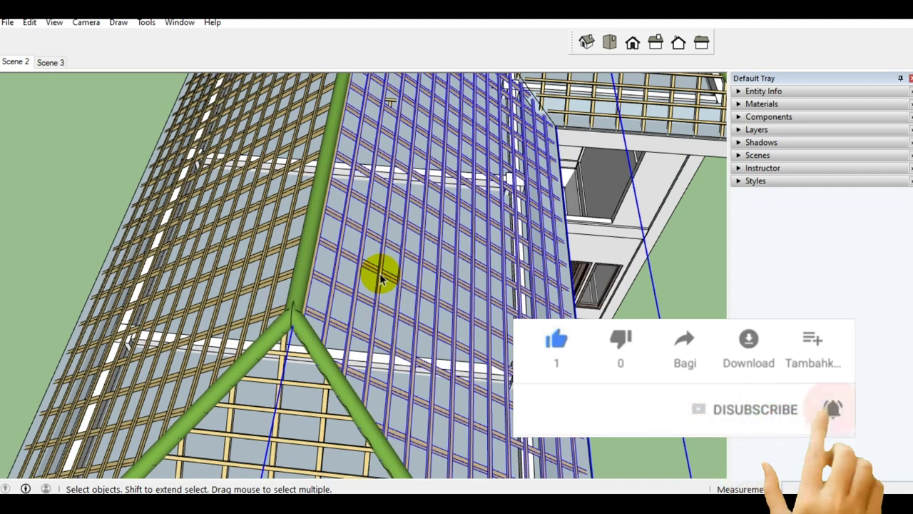
{"action": "right_click", "coordinate": [380, 276]}
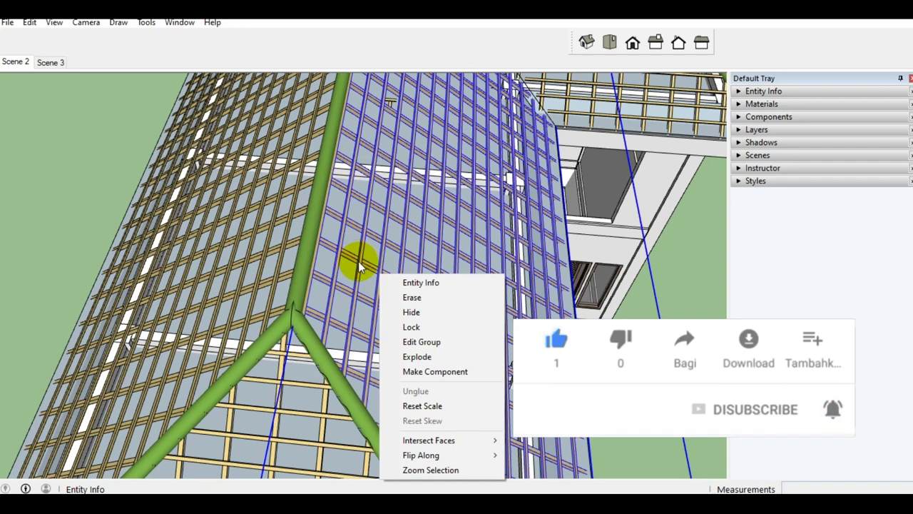
{"action": "left_click", "coordinate": [405, 312]}
Orbit out to inspect the lattice roof, then switch to the Left standard view
{"action": "mouse_move", "coordinate": [397, 306]}
{"action": "middle_mouse_down"}
{"action": "mouse_move", "coordinate": [282, 286]}
{"action": "mouse_move", "coordinate": [480, 265]}
{"action": "mouse_move", "coordinate": [407, 277]}
{"action": "mouse_move", "coordinate": [489, 281]}
{"action": "mouse_move", "coordinate": [390, 261]}
{"action": "middle_mouse_up"}
{"action": "scroll", "coordinate": [379, 278], "scroll_direction": "up", "scroll_amount": 3}
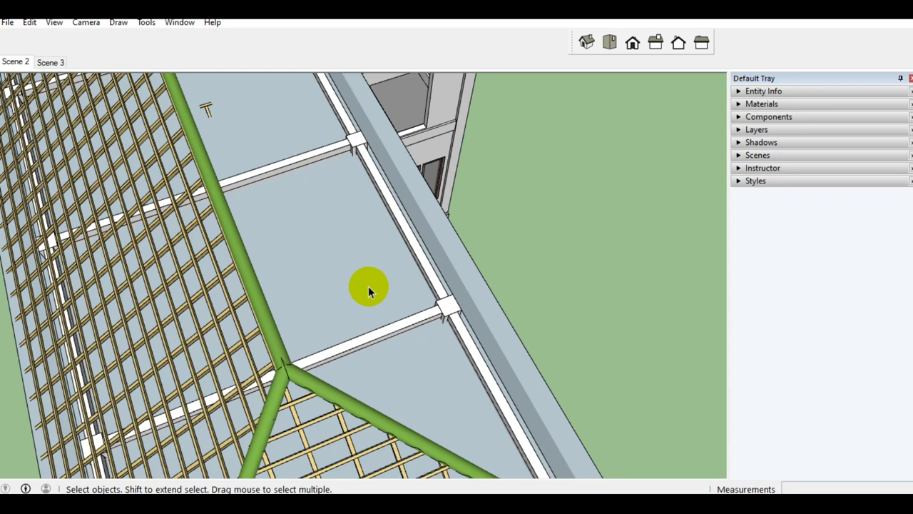
{"action": "middle_click_drag", "start_coordinate": [245, 310], "coordinate": [590, 121]}
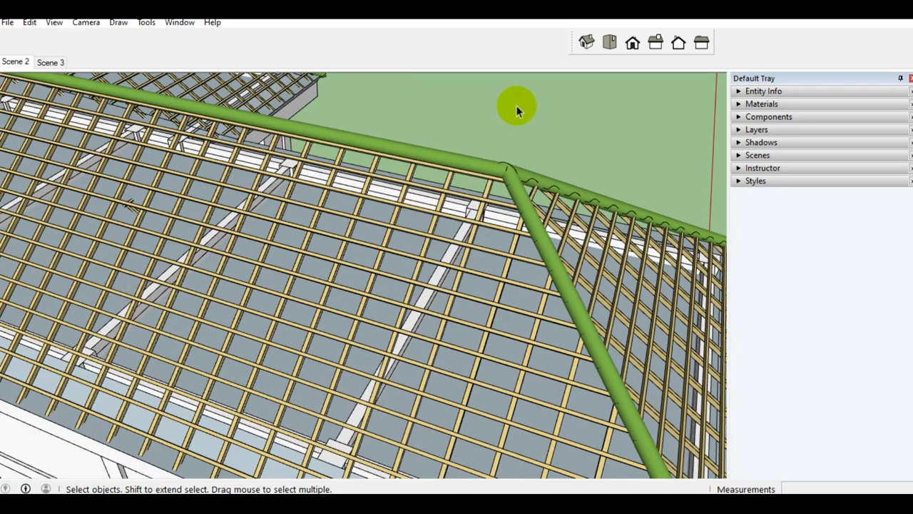
{"action": "left_click", "coordinate": [701, 43]}
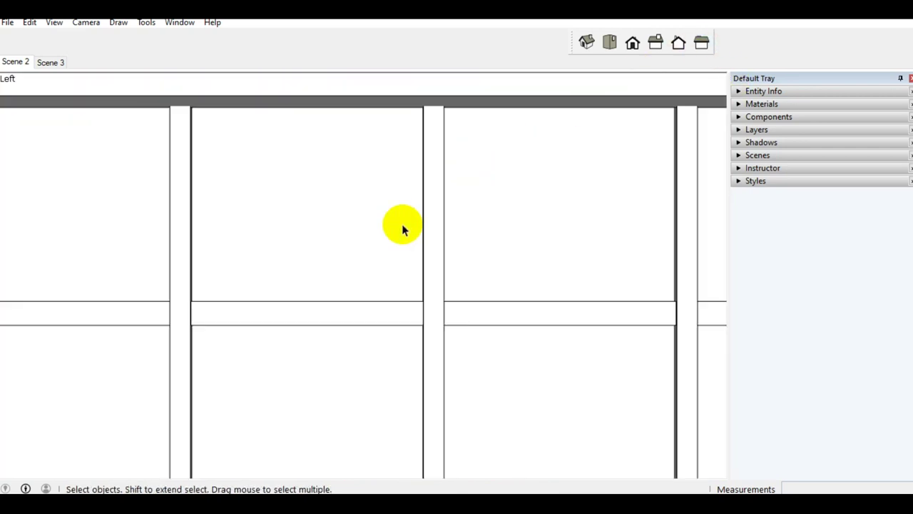
Set the left view to Parallel Projection and open the roof frame group for editing
{"action": "left_click", "coordinate": [87, 23]}
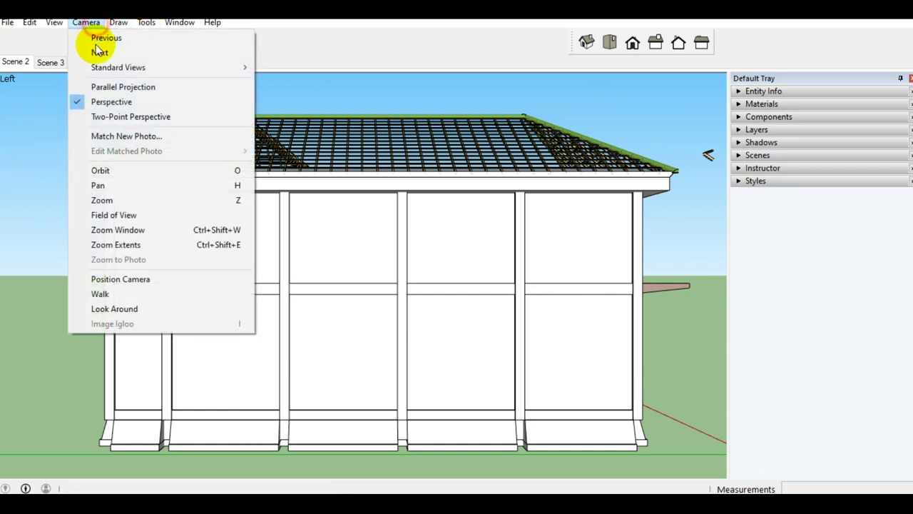
{"action": "left_click", "coordinate": [112, 87]}
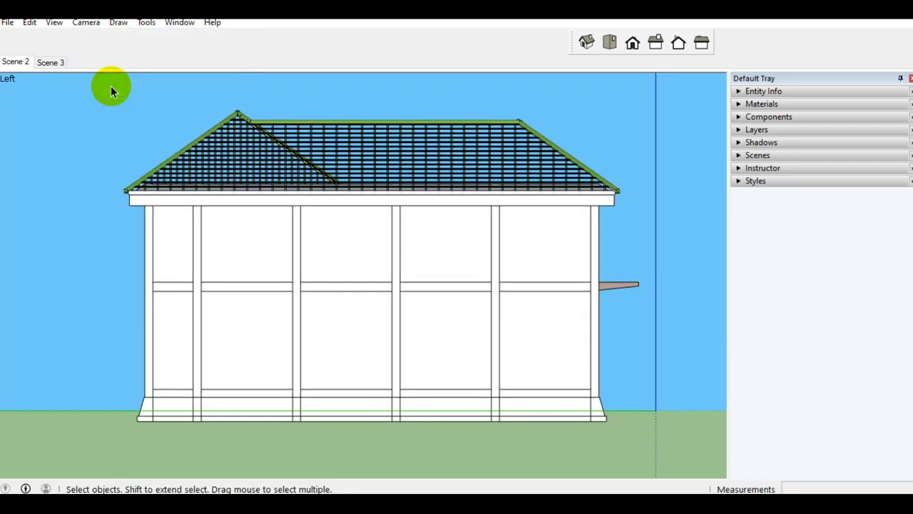
{"action": "scroll", "coordinate": [458, 207], "scroll_direction": "up", "scroll_amount": 3}
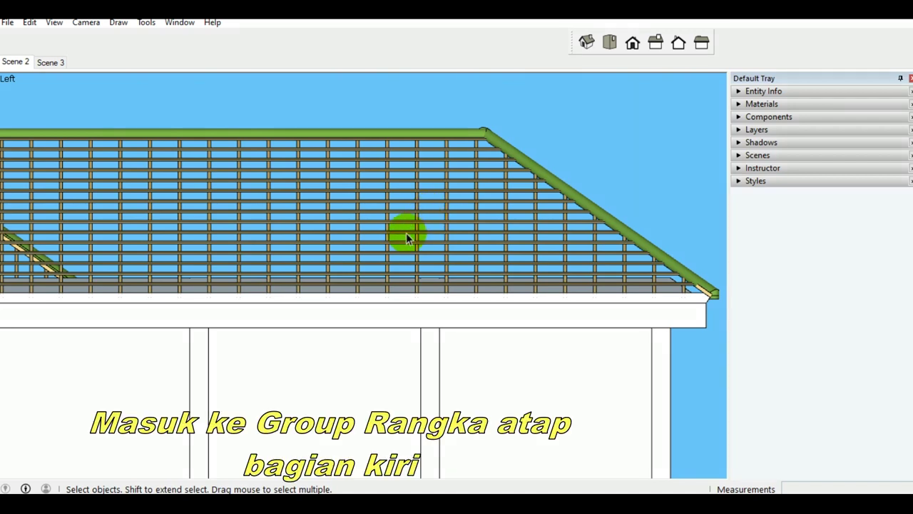
{"action": "double_click", "coordinate": [405, 236]}
{"action": "left_click", "coordinate": [400, 236]}
{"action": "left_click", "coordinate": [385, 236]}
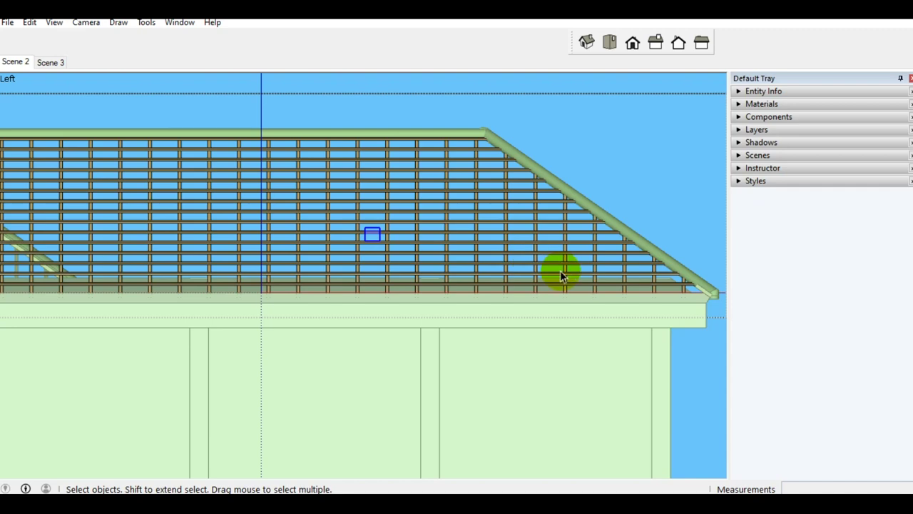
Crossing-select the left-slope tiles, explode them and delete them, leaving only battens
{"action": "mouse_move", "coordinate": [704, 327]}
{"action": "left_mouse_down"}
{"action": "mouse_move", "coordinate": [111, 123]}
{"action": "mouse_move", "coordinate": [48, 110]}
{"action": "left_mouse_up"}
{"action": "right_click", "coordinate": [271, 205]}
{"action": "mouse_move", "coordinate": [306, 288]}
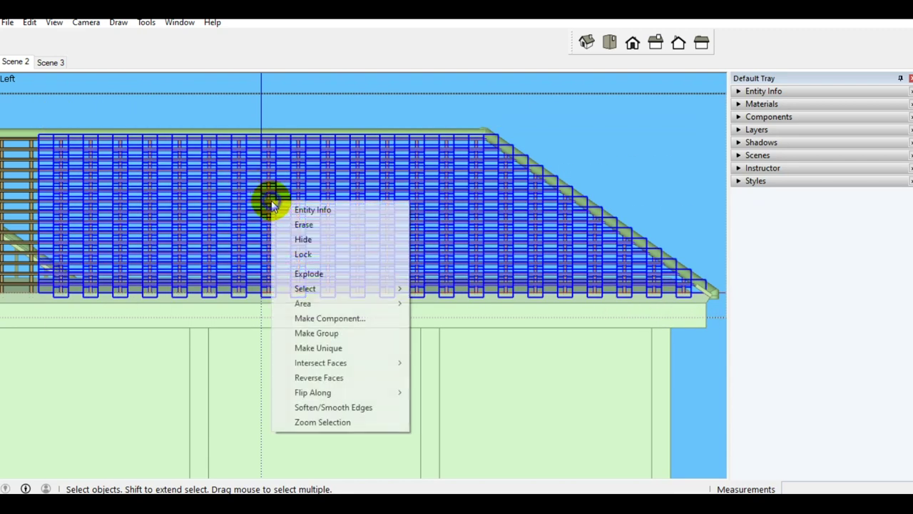
{"action": "left_click", "coordinate": [320, 278]}
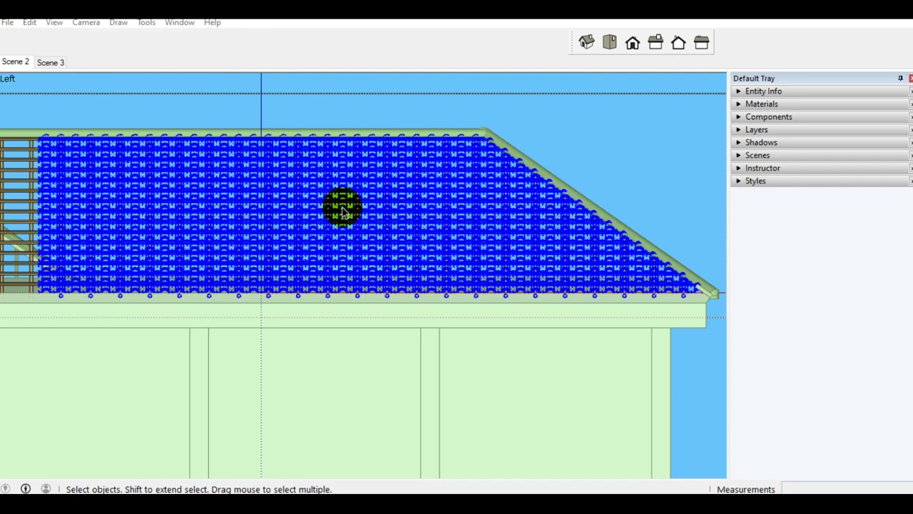
{"action": "key", "text": "Delete"}
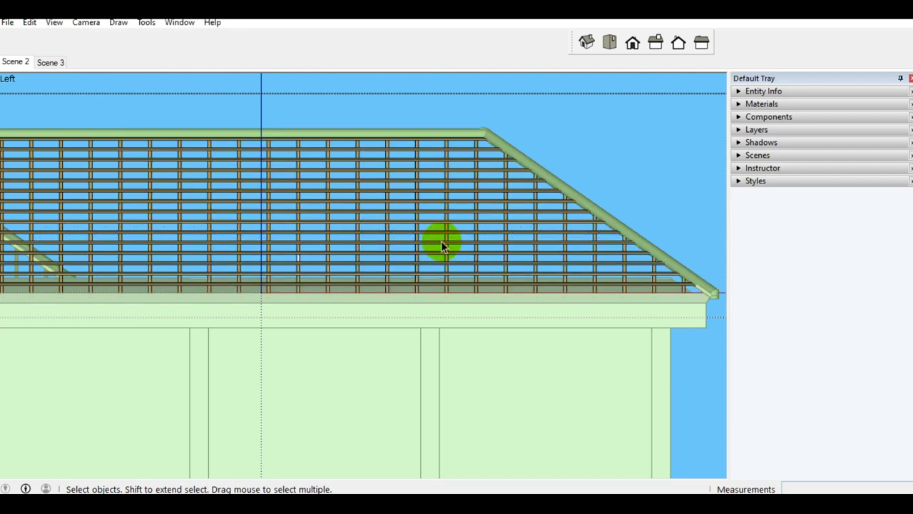
{"action": "left_click", "coordinate": [7, 23]}
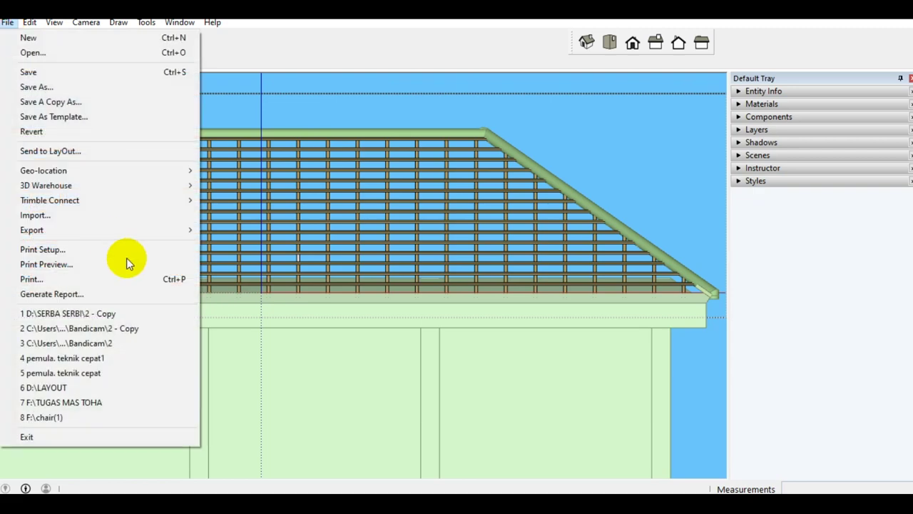
{"action": "mouse_move", "coordinate": [31, 230]}
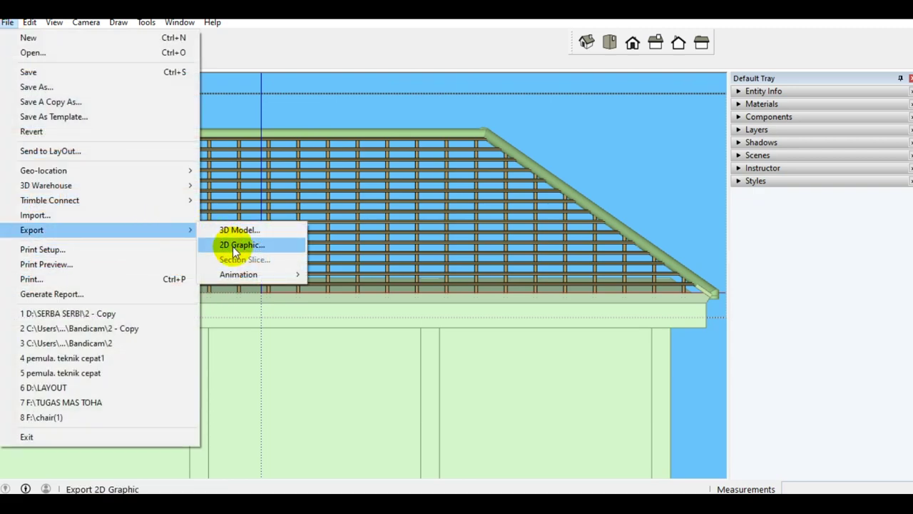
Export the left view as 2D AutoCAD DWG 'RANGKA ATAP KIRI' and dismiss the audit message
{"action": "left_click", "coordinate": [234, 246]}
{"action": "type", "text": "RA"}
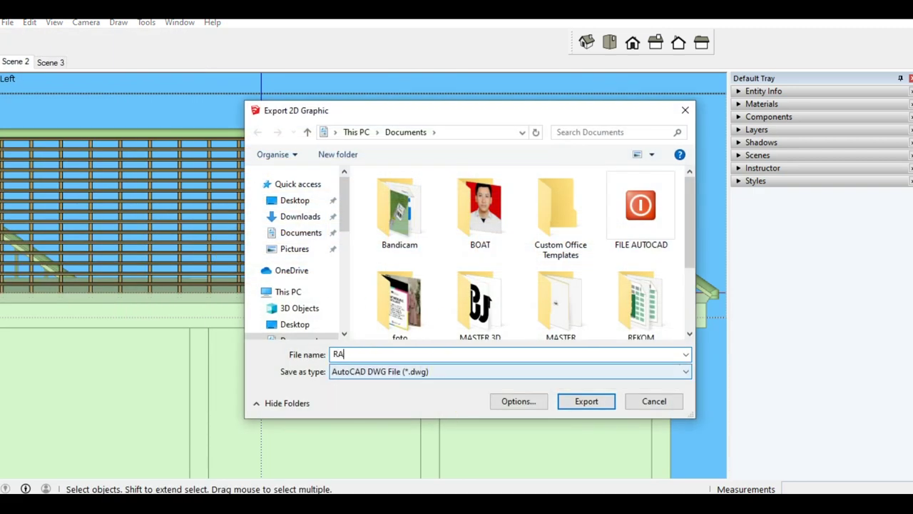
{"action": "type", "text": "RI"}
{"action": "left_click", "coordinate": [586, 400]}
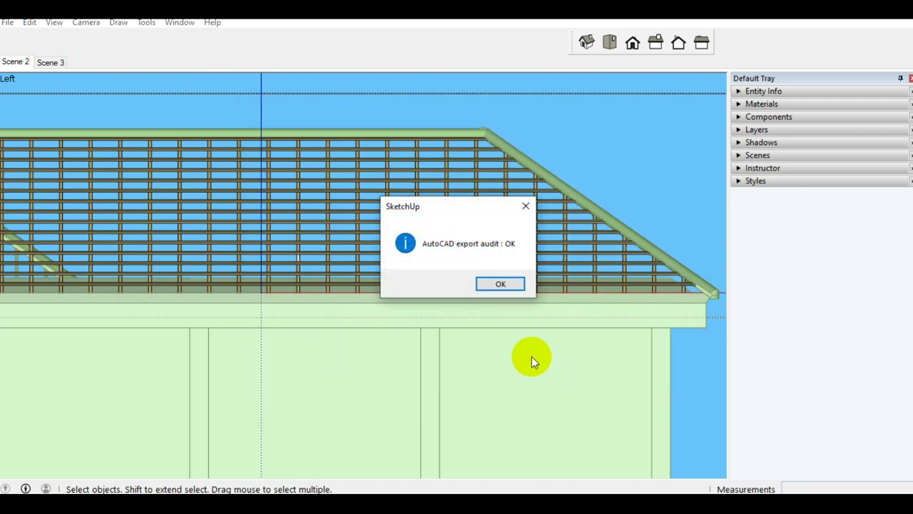
{"action": "left_click", "coordinate": [500, 284]}
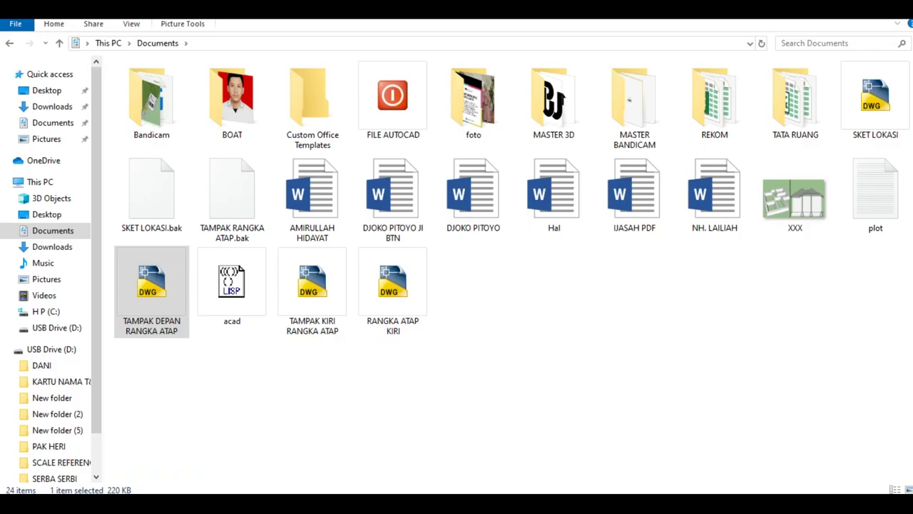
{"action": "left_click", "coordinate": [311, 303]}
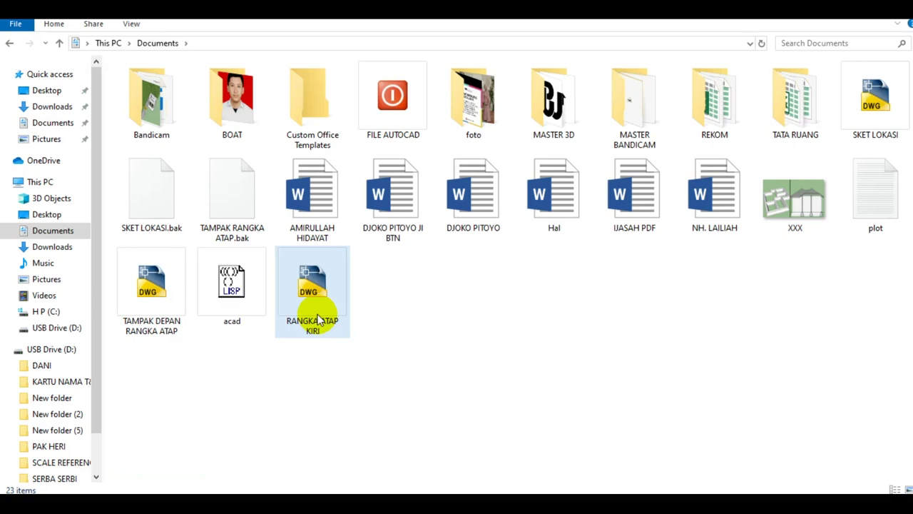
Open RANGKA ATAP KIRI.dwg in AutoCAD and zoom around the left roof batten elevation
{"action": "double_click", "coordinate": [311, 303]}
{"action": "scroll", "coordinate": [296, 224], "scroll_direction": "up", "scroll_amount": 3}
{"action": "scroll", "coordinate": [297, 224], "scroll_direction": "up", "scroll_amount": 2}
{"action": "scroll", "coordinate": [302, 258], "scroll_direction": "up", "scroll_amount": 2}
{"action": "scroll", "coordinate": [257, 255], "scroll_direction": "up", "scroll_amount": 3}
{"action": "scroll", "coordinate": [257, 255], "scroll_direction": "up", "scroll_amount": 2}
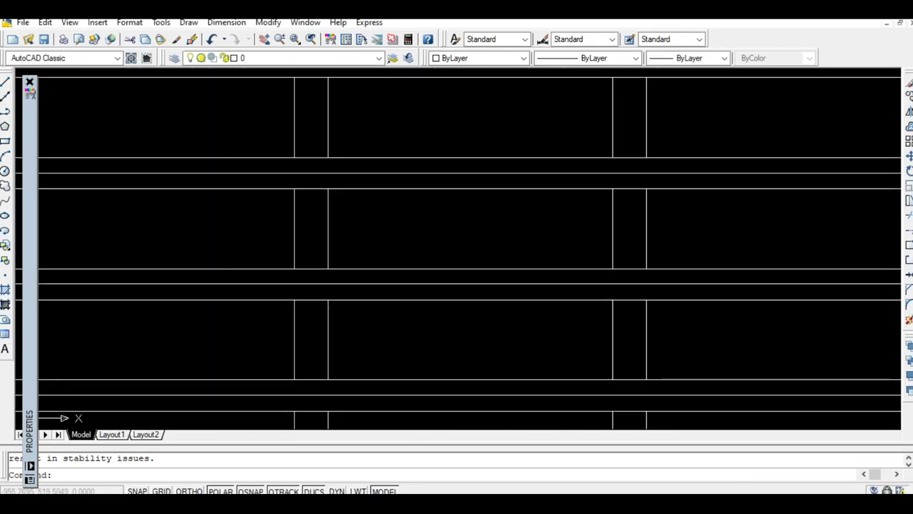
{"action": "scroll", "coordinate": [382, 308], "scroll_direction": "down", "scroll_amount": 6}
{"action": "scroll", "coordinate": [418, 265], "scroll_direction": "down", "scroll_amount": 5}
{"action": "scroll", "coordinate": [422, 264], "scroll_direction": "up", "scroll_amount": 5}
{"action": "scroll", "coordinate": [428, 264], "scroll_direction": "down", "scroll_amount": 5}
{"action": "scroll", "coordinate": [345, 218], "scroll_direction": "up", "scroll_amount": 5}
{"action": "scroll", "coordinate": [342, 232], "scroll_direction": "up", "scroll_amount": 2}
{"action": "scroll", "coordinate": [343, 246], "scroll_direction": "down", "scroll_amount": 4}
{"action": "scroll", "coordinate": [499, 250], "scroll_direction": "up", "scroll_amount": 3}
{"action": "scroll", "coordinate": [428, 285], "scroll_direction": "up", "scroll_amount": 2}
{"action": "left_click", "coordinate": [354, 316]}
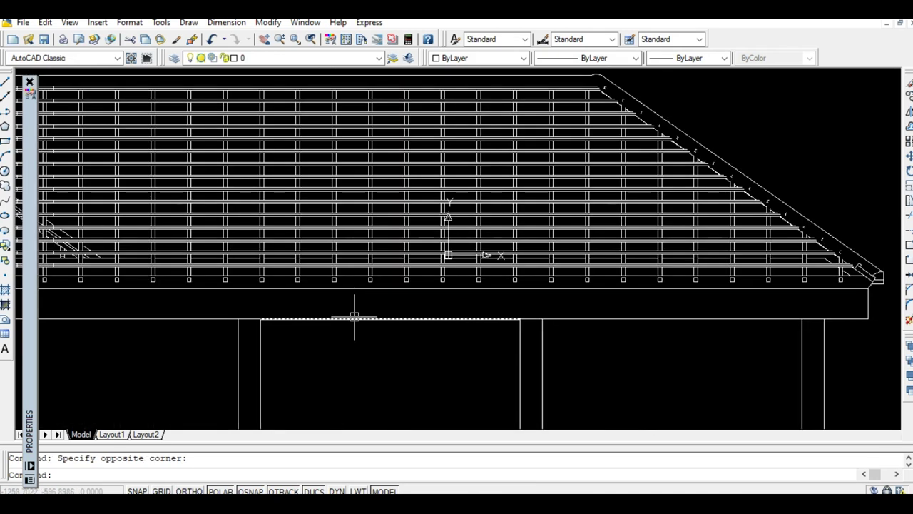
{"action": "scroll", "coordinate": [354, 316], "scroll_direction": "down", "scroll_amount": 4}
{"action": "scroll", "coordinate": [316, 295], "scroll_direction": "up", "scroll_amount": 3}
{"action": "scroll", "coordinate": [325, 302], "scroll_direction": "down", "scroll_amount": 2}
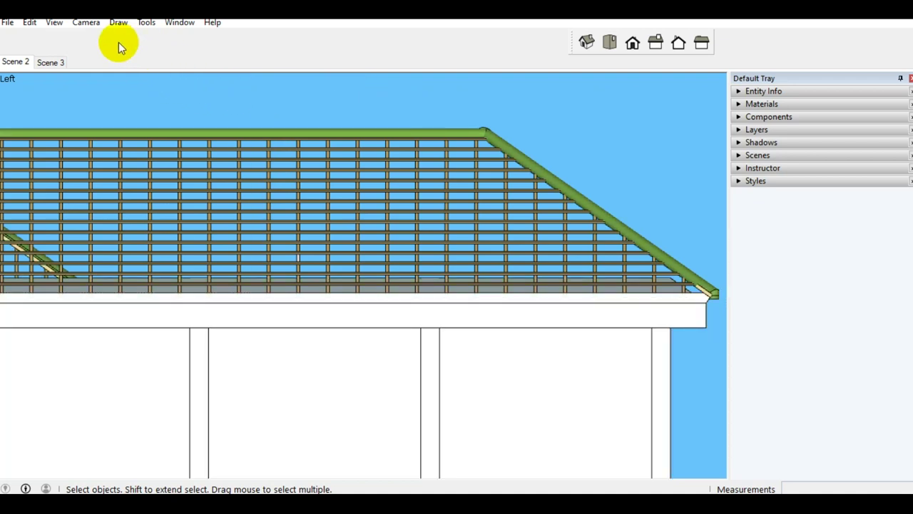
Switch the camera back to Perspective and orbit around the batten-framed hip roof in 3D
{"action": "left_click", "coordinate": [86, 22]}
{"action": "left_click", "coordinate": [124, 102]}
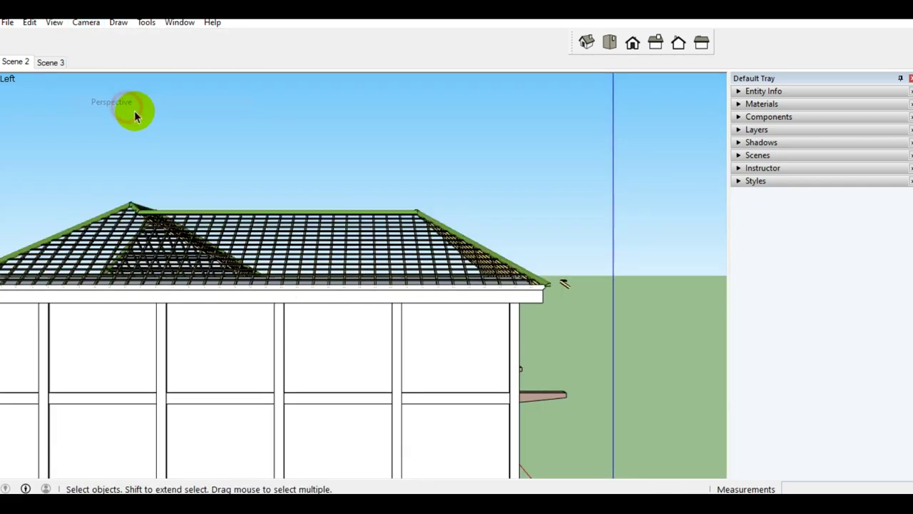
{"action": "middle_click_drag", "start_coordinate": [326, 264], "coordinate": [71, 354]}
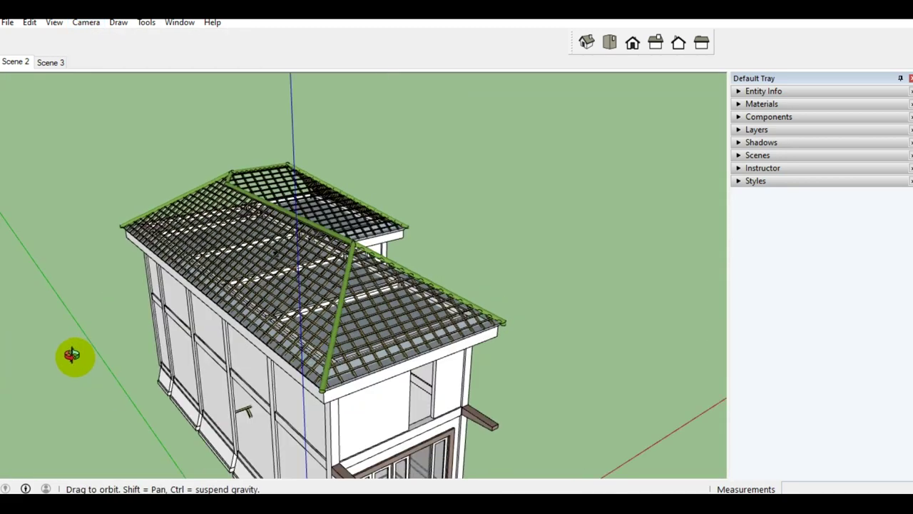
{"action": "scroll", "coordinate": [353, 302], "scroll_direction": "up", "scroll_amount": 2}
{"action": "scroll", "coordinate": [357, 305], "scroll_direction": "up", "scroll_amount": 2}
{"action": "mouse_move", "coordinate": [356, 305]}
{"action": "middle_mouse_down"}
{"action": "mouse_move", "coordinate": [334, 339]}
{"action": "mouse_move", "coordinate": [312, 280]}
{"action": "middle_mouse_up"}
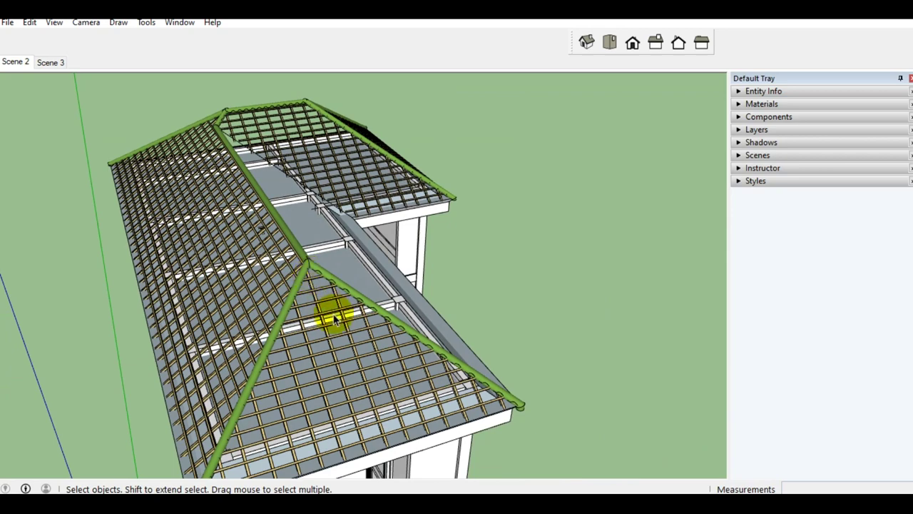
{"action": "mouse_move", "coordinate": [324, 321]}
{"action": "middle_mouse_down"}
{"action": "mouse_move", "coordinate": [262, 303]}
{"action": "mouse_move", "coordinate": [336, 249]}
{"action": "mouse_move", "coordinate": [345, 269]}
{"action": "mouse_move", "coordinate": [244, 271]}
{"action": "mouse_move", "coordinate": [247, 281]}
{"action": "mouse_move", "coordinate": [351, 275]}
{"action": "mouse_move", "coordinate": [407, 296]}
{"action": "mouse_move", "coordinate": [405, 321]}
{"action": "mouse_move", "coordinate": [250, 265]}
{"action": "middle_mouse_up"}
{"action": "scroll", "coordinate": [257, 306], "scroll_direction": "down", "scroll_amount": 3}
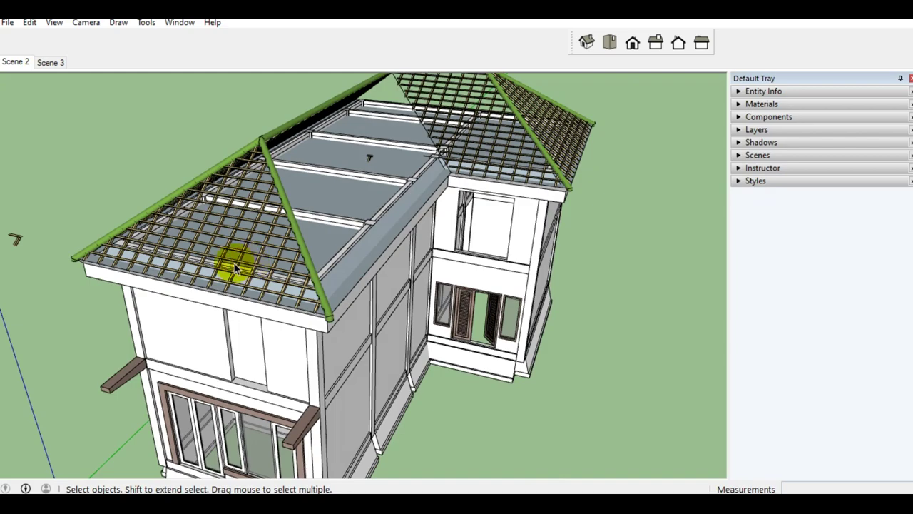
{"action": "mouse_move", "coordinate": [236, 265]}
{"action": "middle_mouse_down"}
{"action": "mouse_move", "coordinate": [241, 250]}
{"action": "mouse_move", "coordinate": [320, 316]}
{"action": "mouse_move", "coordinate": [419, 319]}
{"action": "mouse_move", "coordinate": [465, 343]}
{"action": "mouse_move", "coordinate": [563, 330]}
{"action": "mouse_move", "coordinate": [316, 287]}
{"action": "mouse_move", "coordinate": [231, 227]}
{"action": "mouse_move", "coordinate": [309, 228]}
{"action": "mouse_move", "coordinate": [142, 239]}
{"action": "middle_mouse_up"}
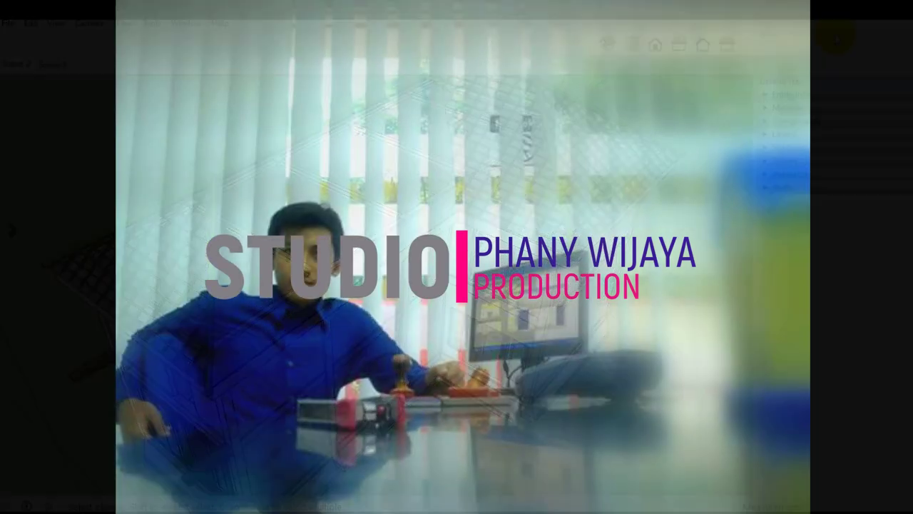